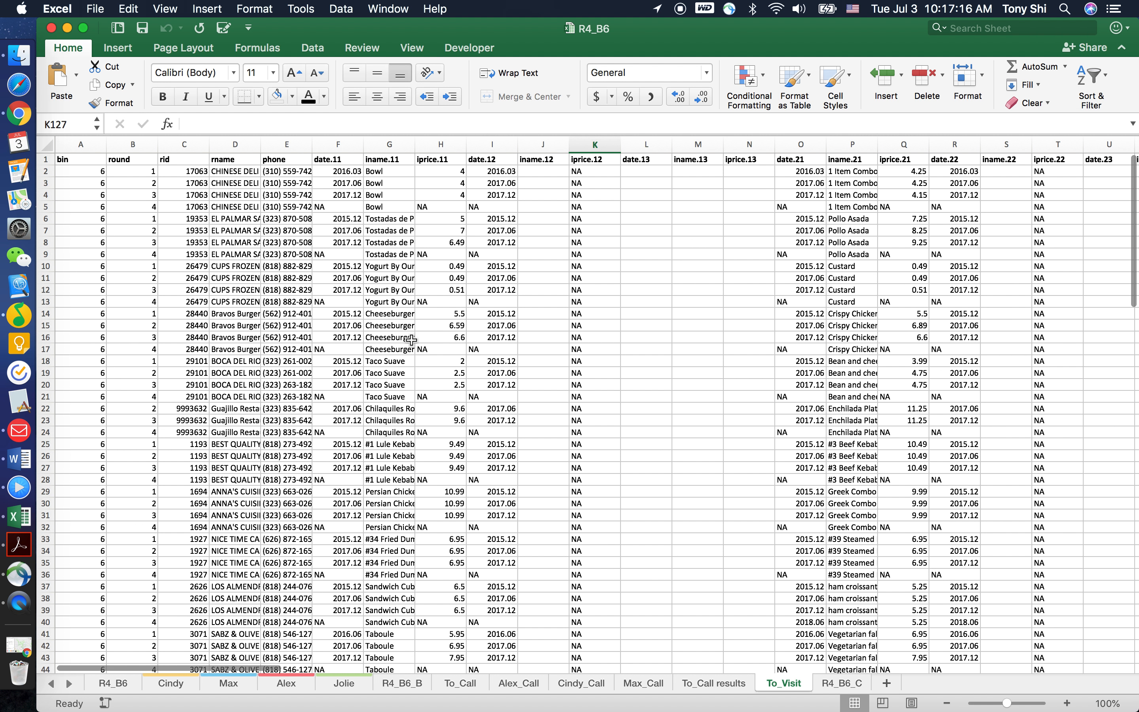
Step: Copy the entire contents of the To_Visit sheet and paste them into a new blank workbook
left_click(413, 336)
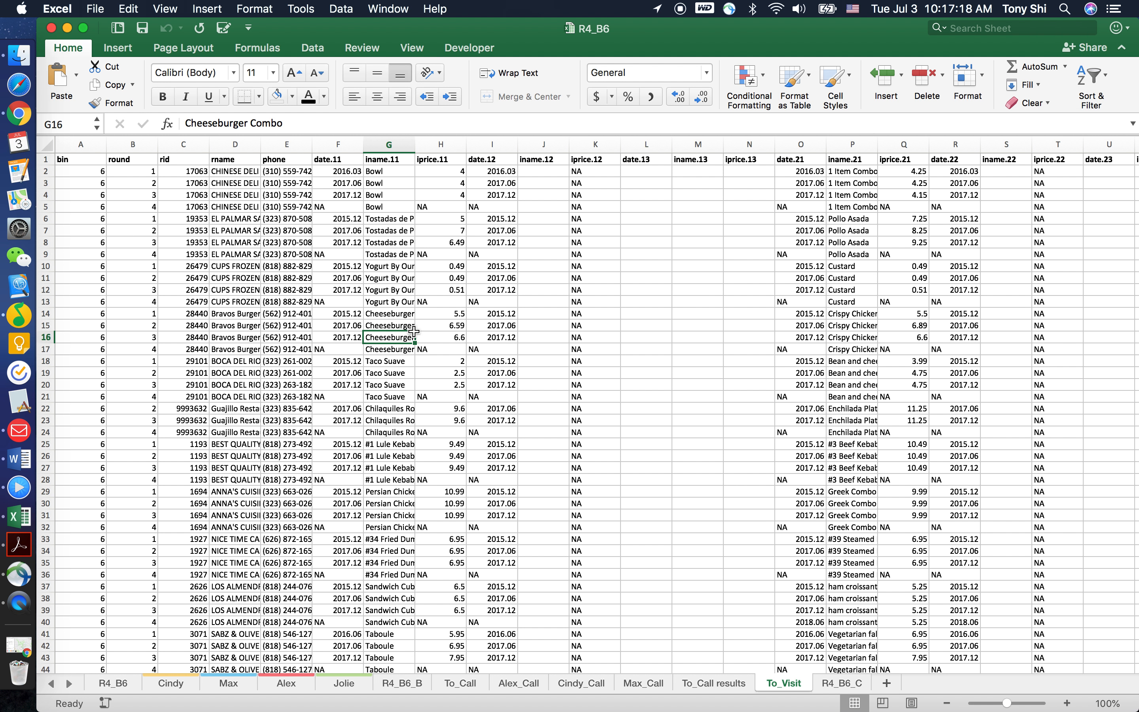
key("super+a")
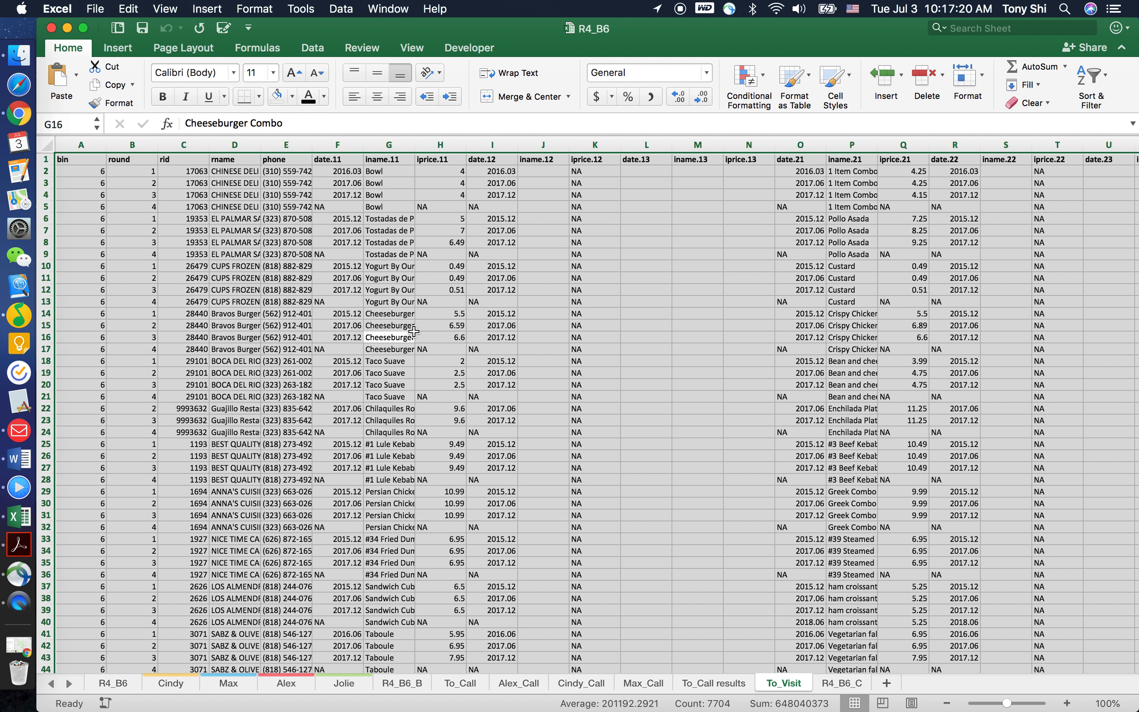
key("super+c")
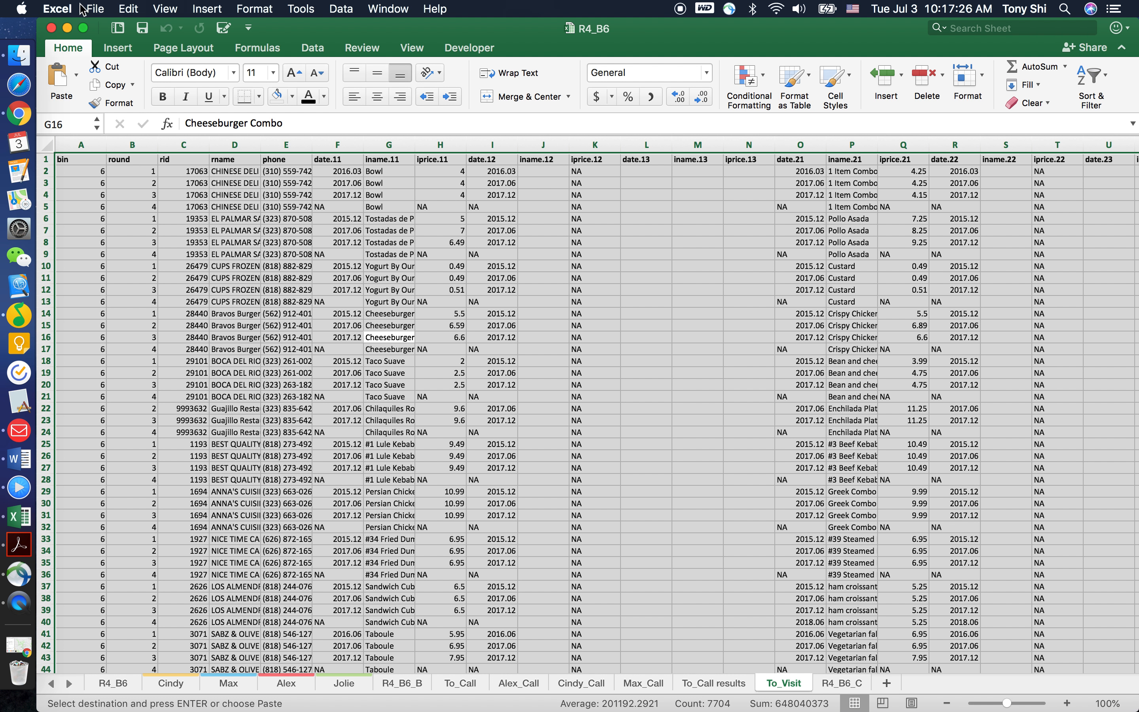
left_click(91, 9)
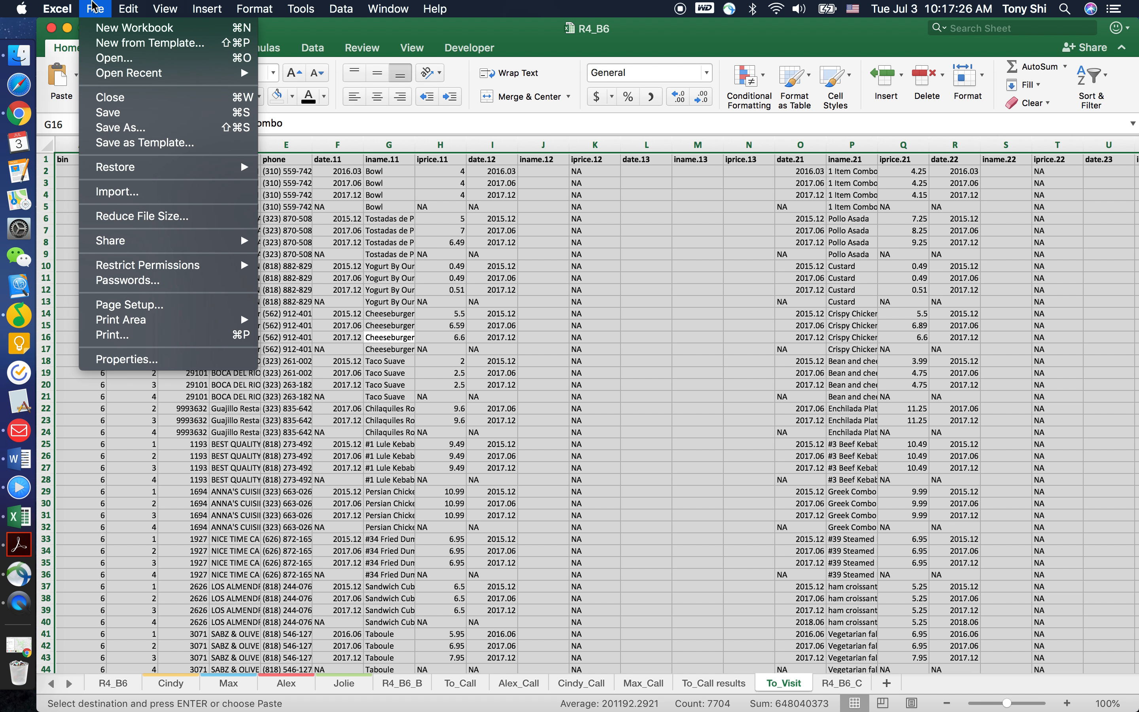
left_click(168, 35)
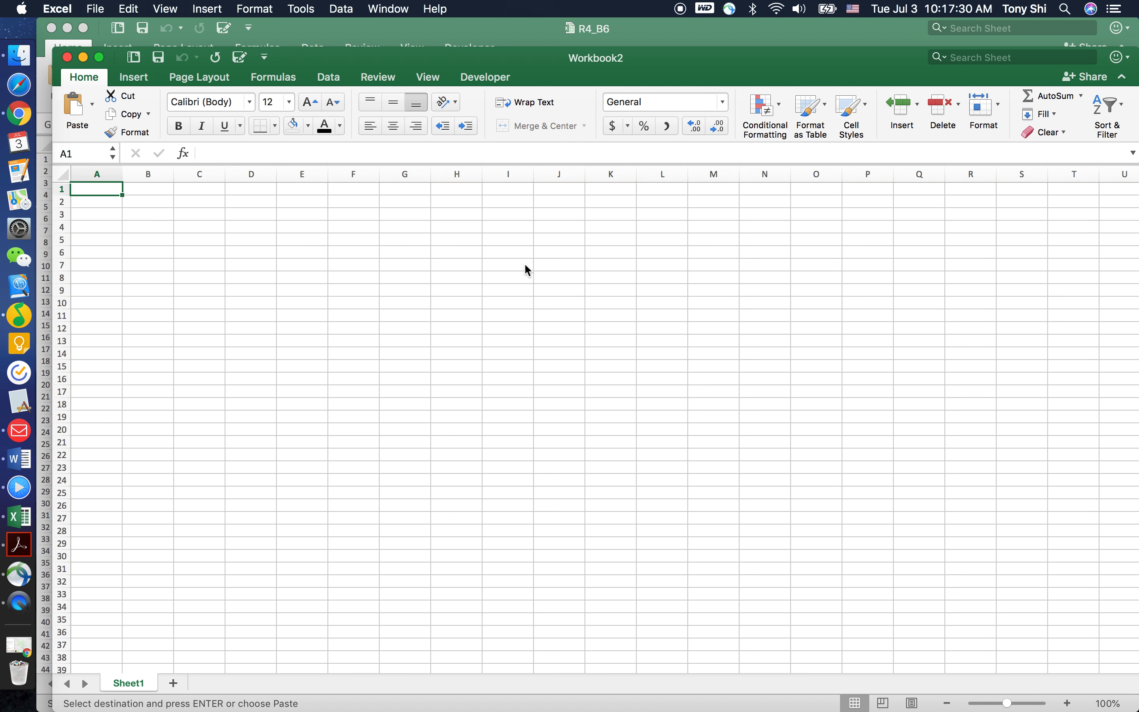
key("super+v")
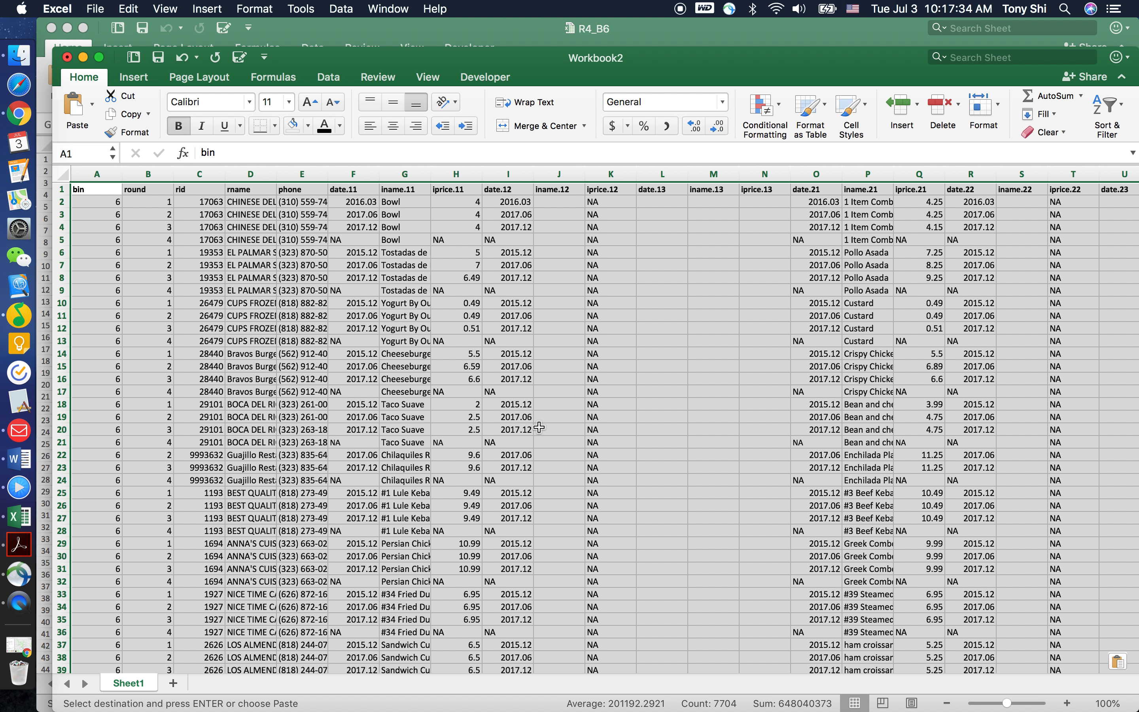
Step: Delete the columns from date.11 through strata in the new workbook
scroll(539, 427, "right", 10)
scroll(538, 426, "right", 3)
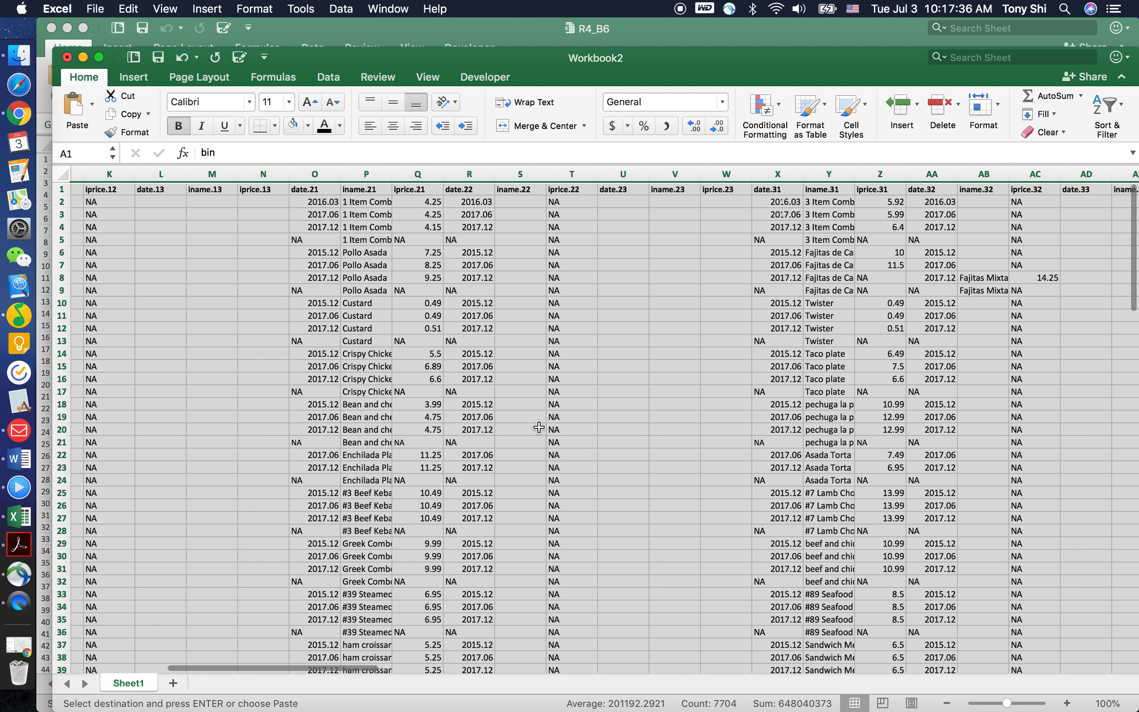
left_click_drag(647, 62, 607, 150)
double_click(606, 155)
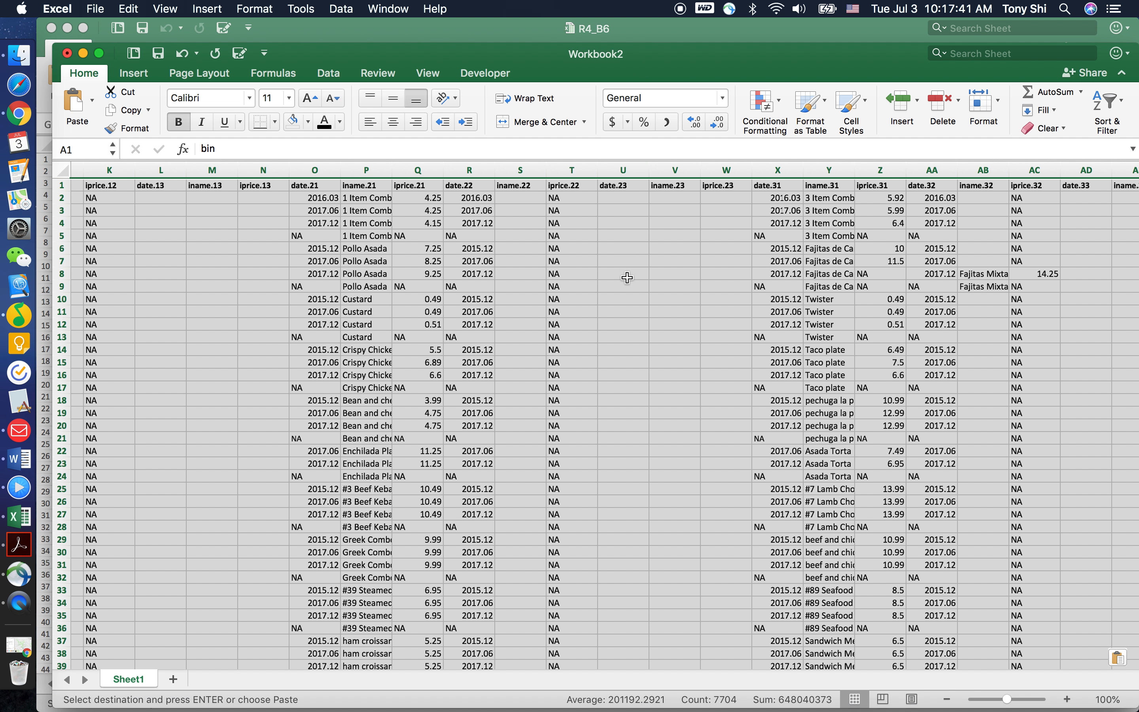
left_click(627, 278)
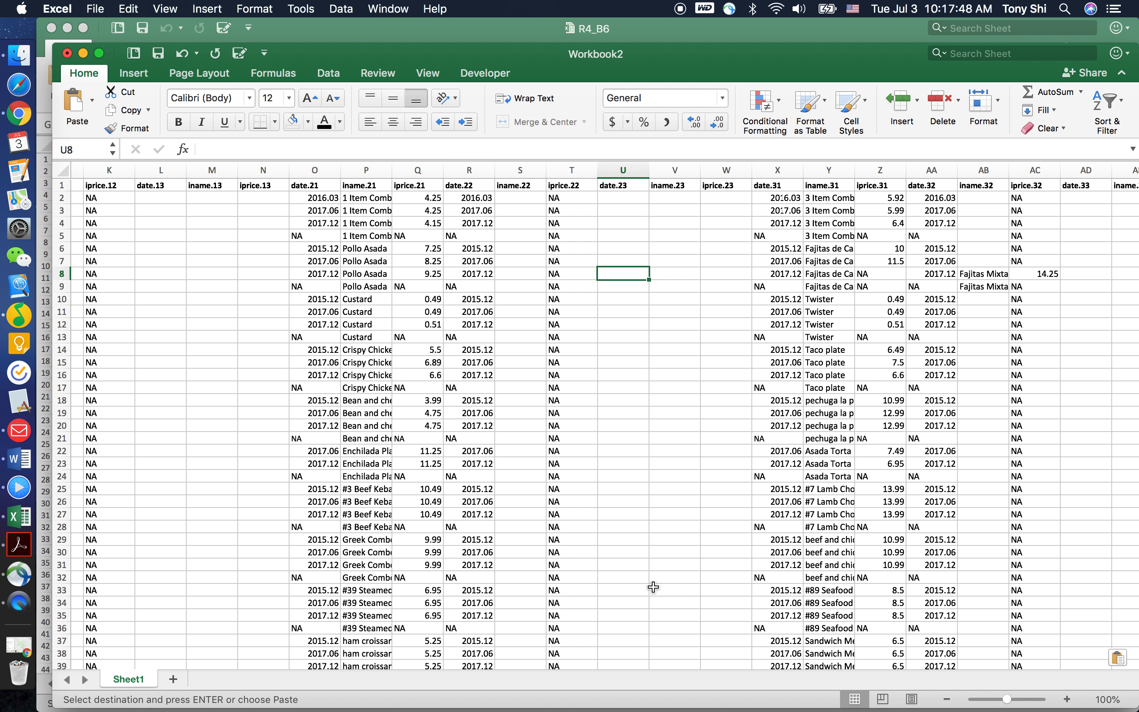
scroll(523, 588, "left", 10)
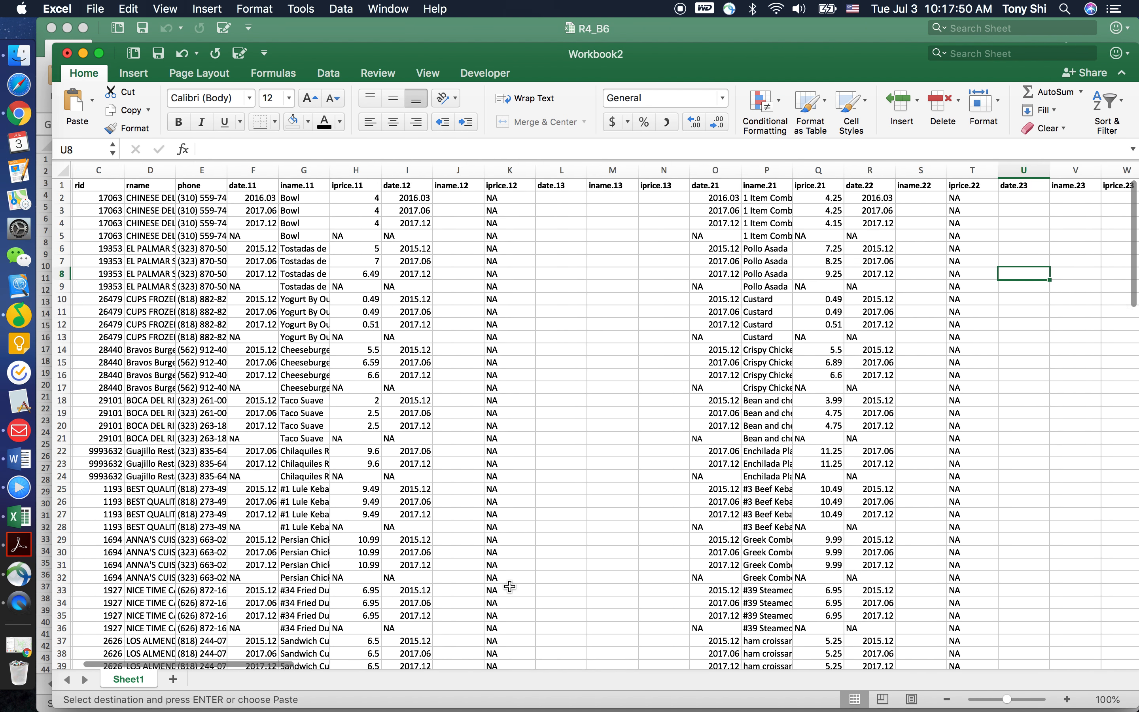
scroll(542, 472, "right", 1)
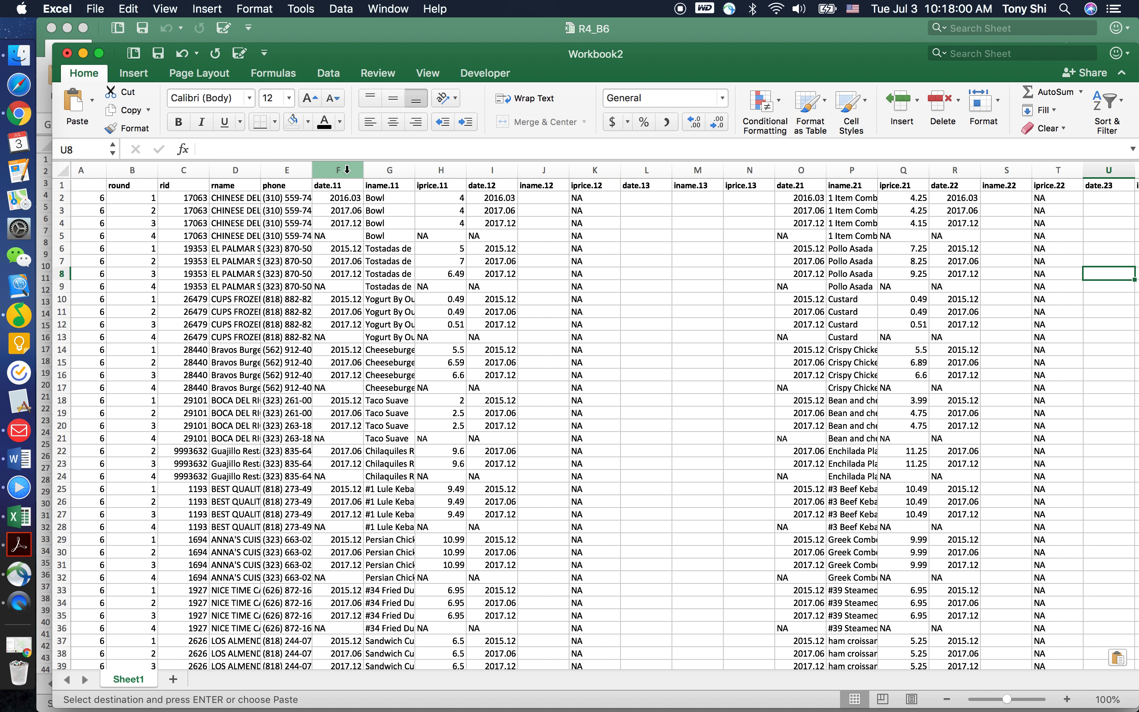
left_click_drag(347, 170, 763, 366)
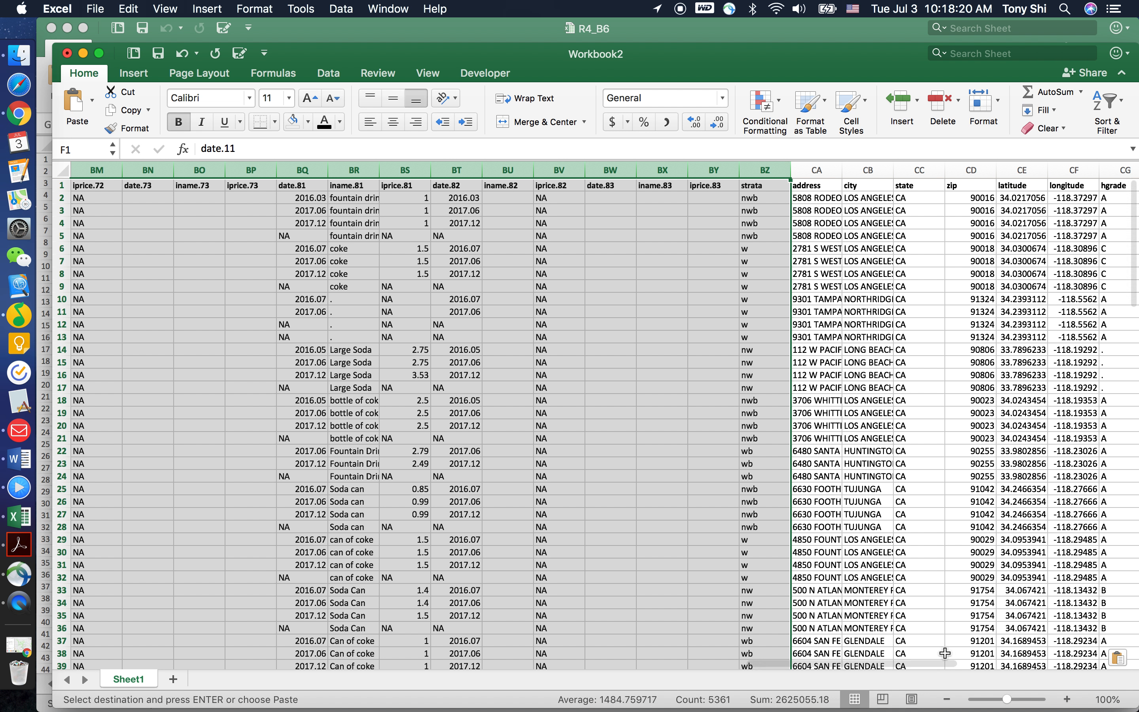
left_click_drag(779, 667, 805, 693)
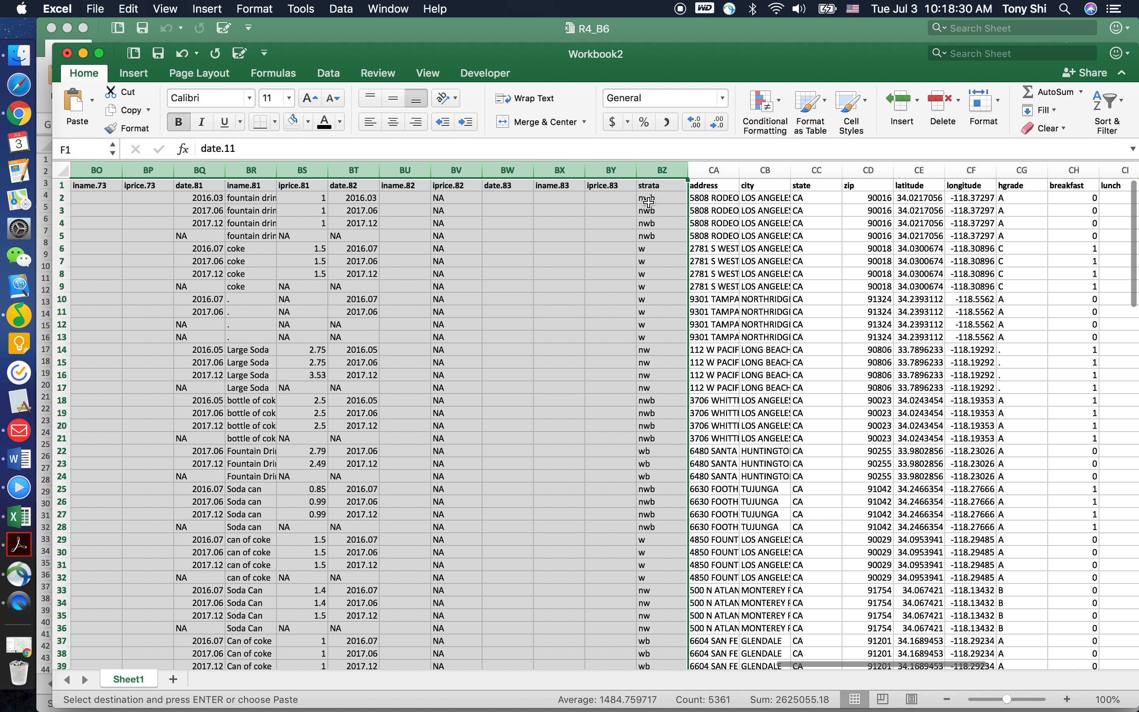
right_click(661, 170)
left_click(682, 250)
scroll(611, 358, "left", 20)
left_click_drag(634, 67, 629, 86)
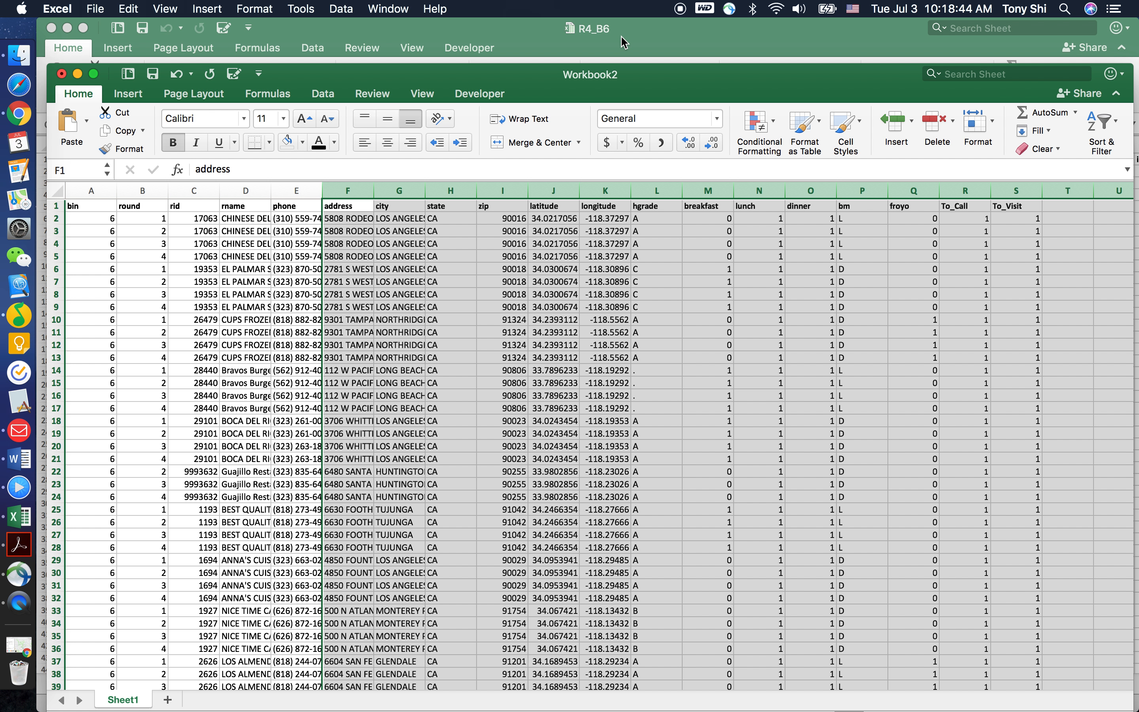
left_click(451, 337)
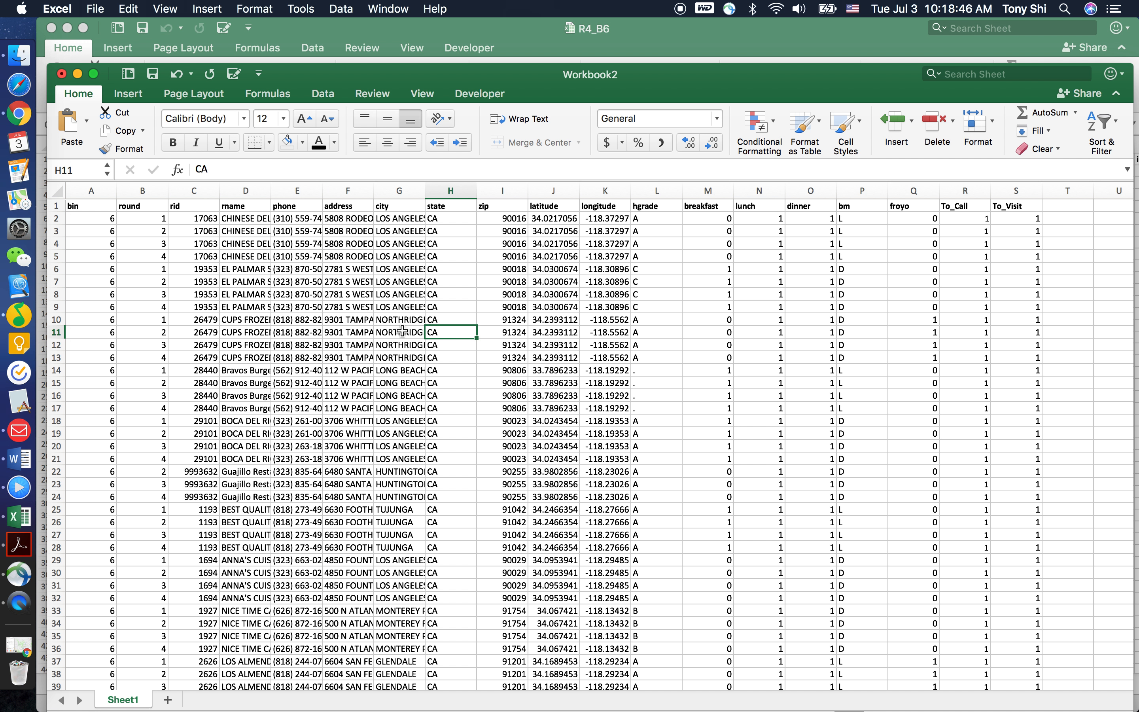
Step: Examine the first record's fields from rid to longitude, including restaurant name, address, city and zip
left_click(205, 219)
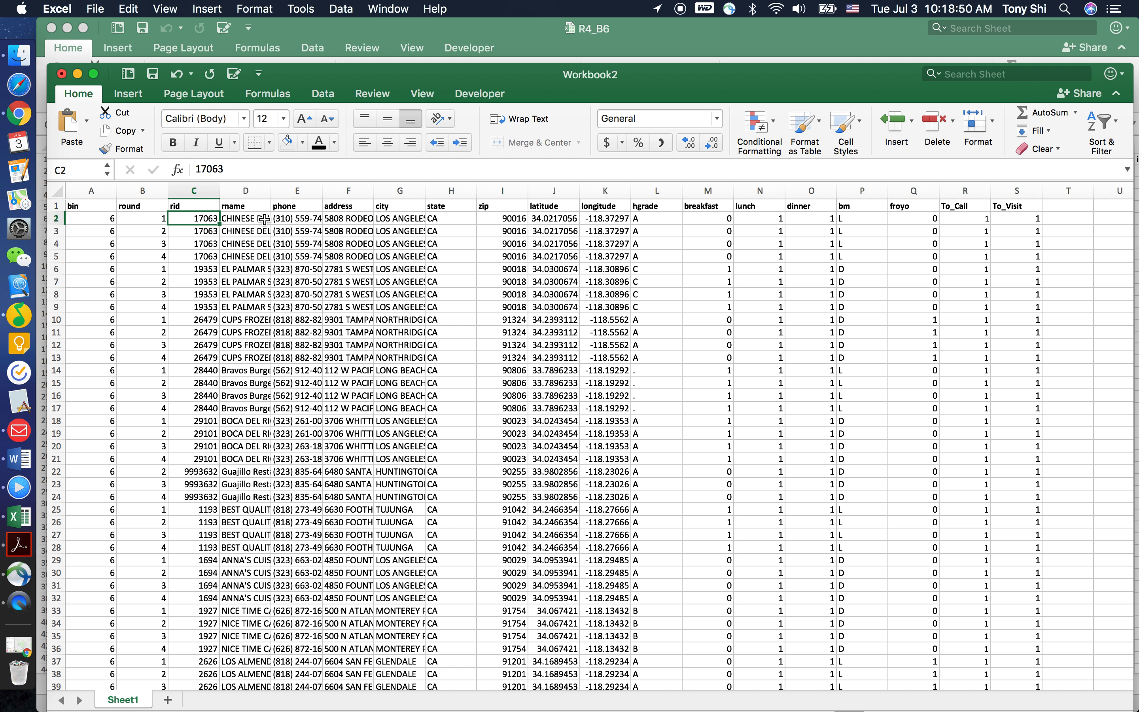
left_click(250, 219)
left_click(293, 220)
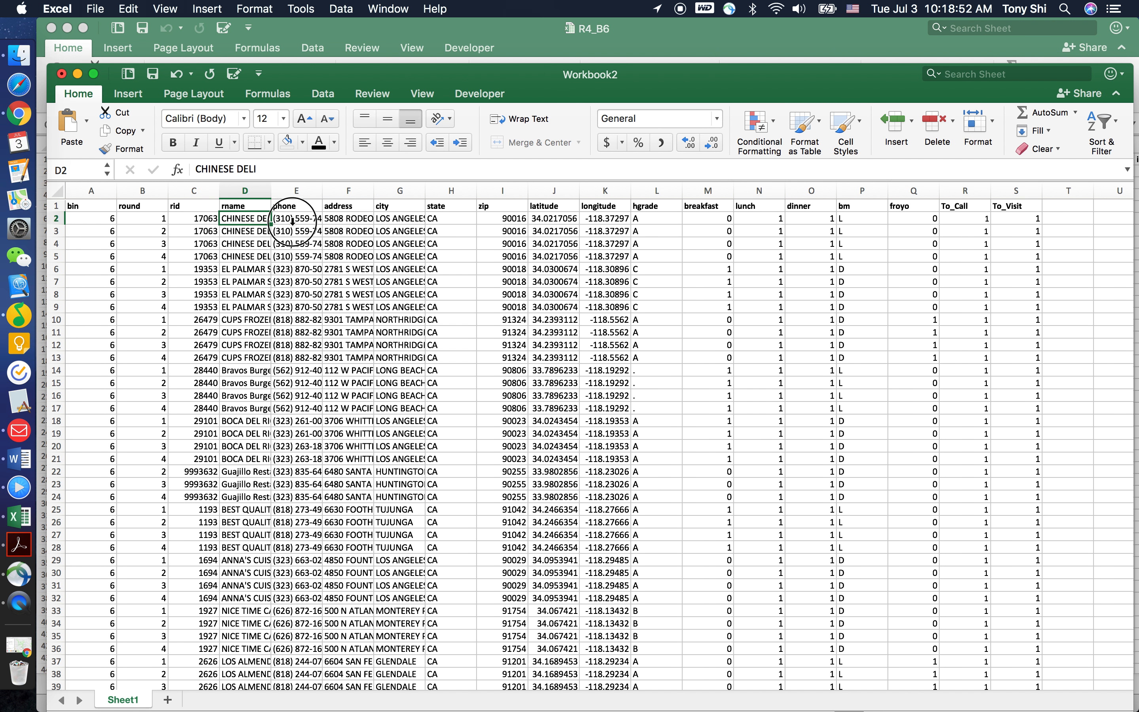
left_click(349, 220)
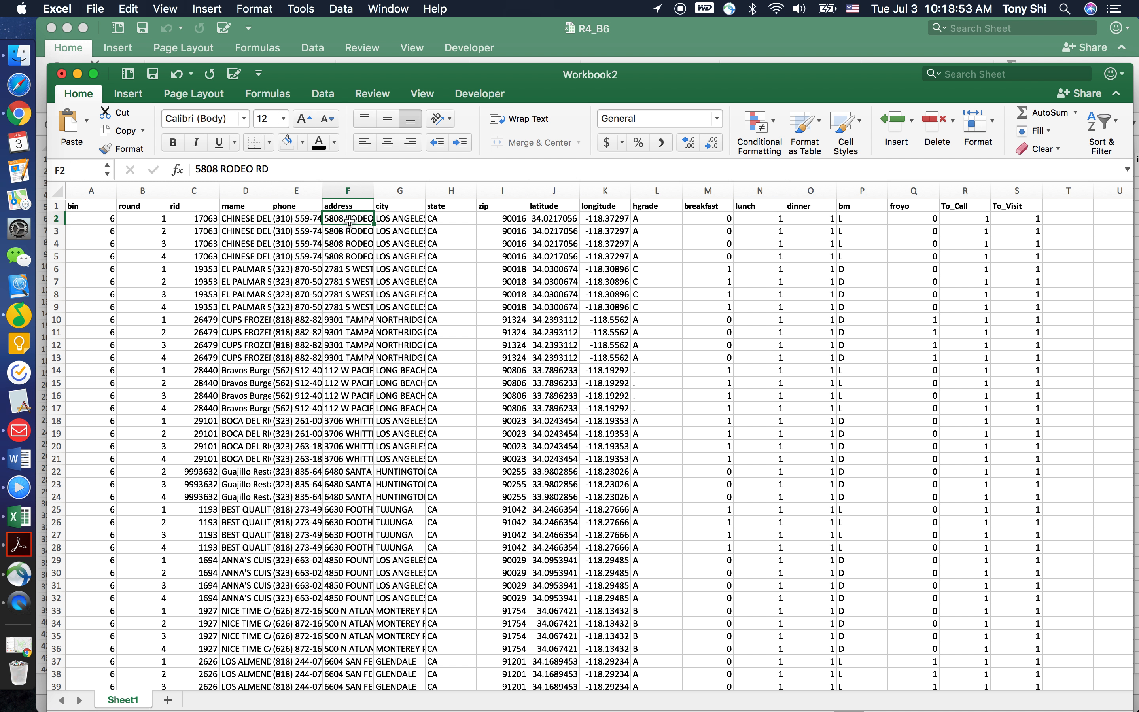
left_click(401, 218)
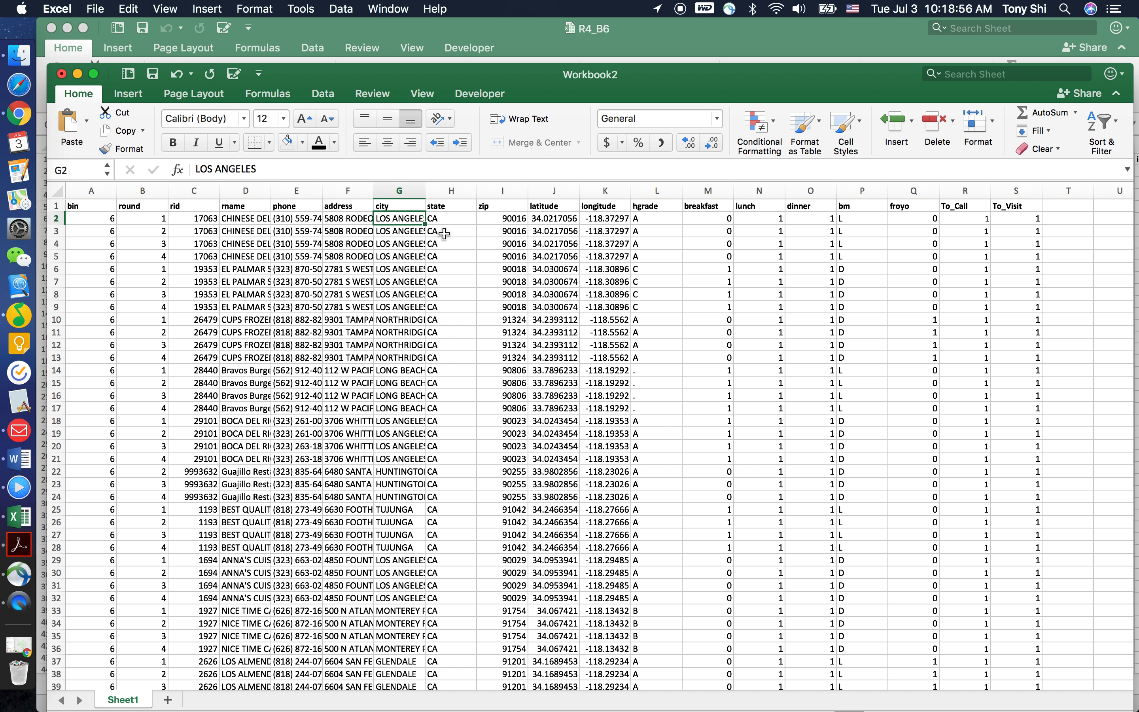
left_click(451, 220)
left_click(512, 221)
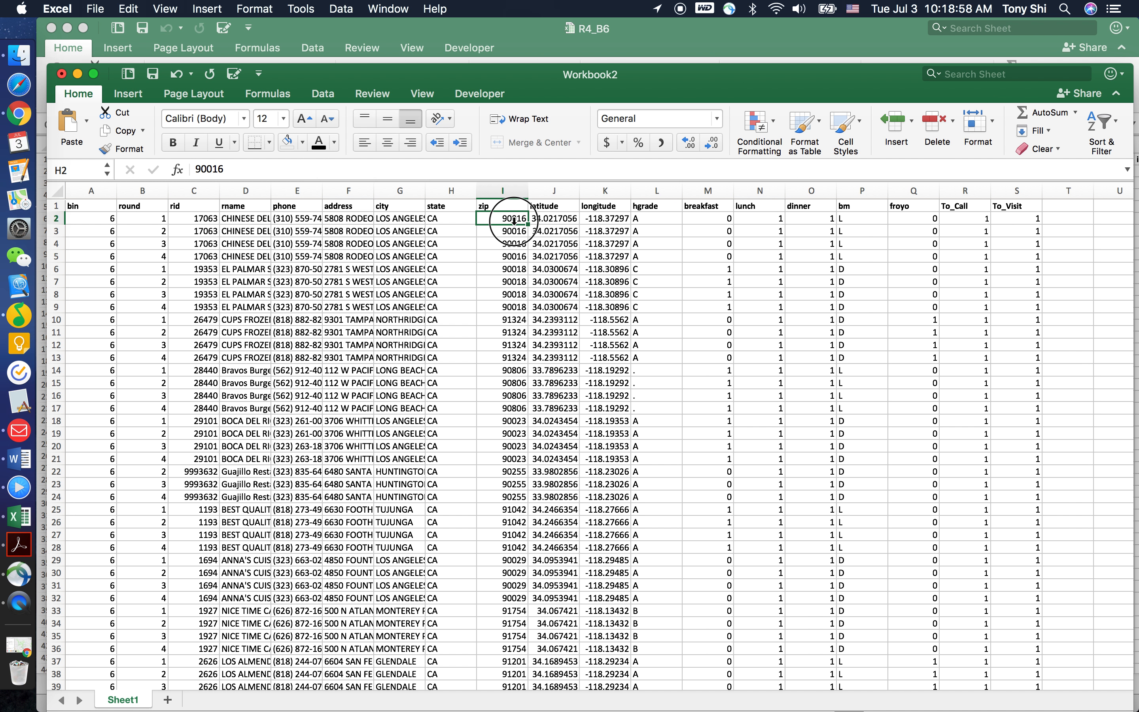
left_click(546, 219)
left_click(595, 219)
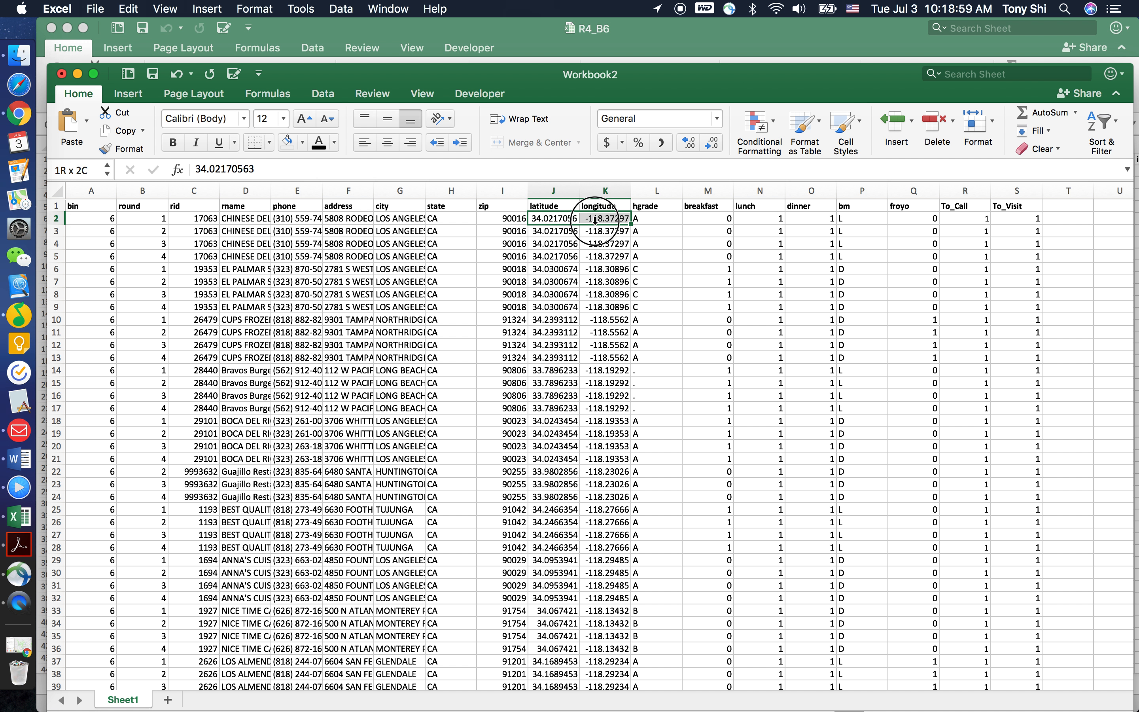
Step: Delete the columns from hgrade through To_Visit, keeping everything up to longitude
left_click(693, 255)
left_click_drag(655, 190, 1013, 190)
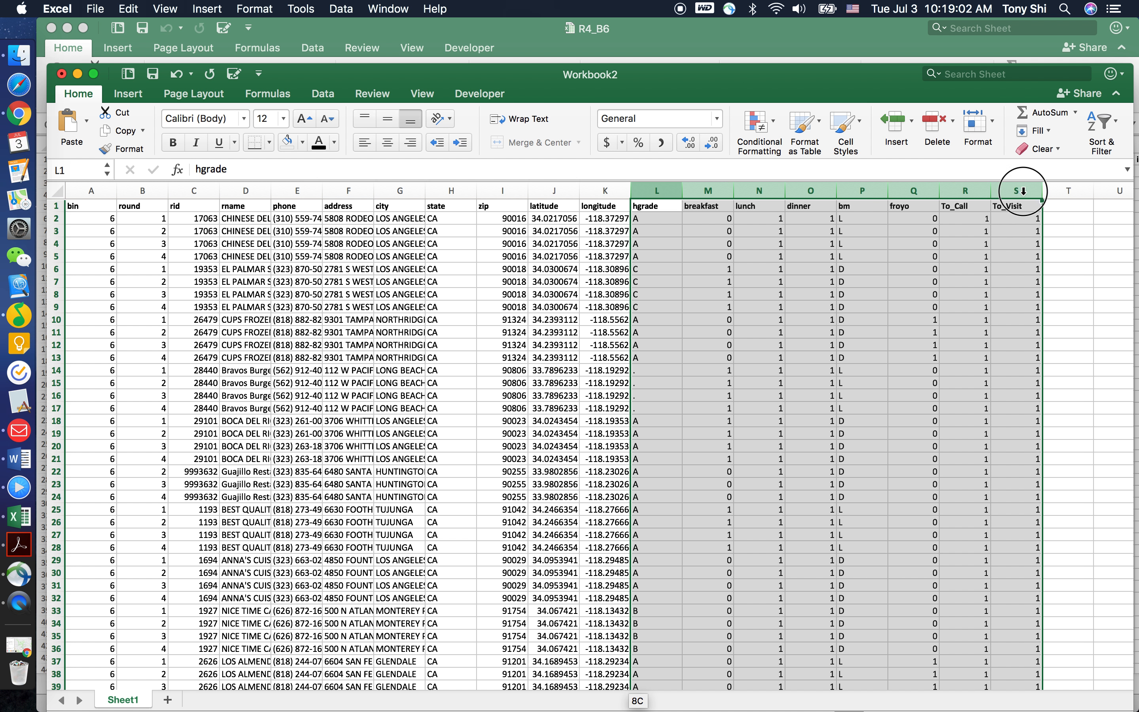
right_click(1012, 193)
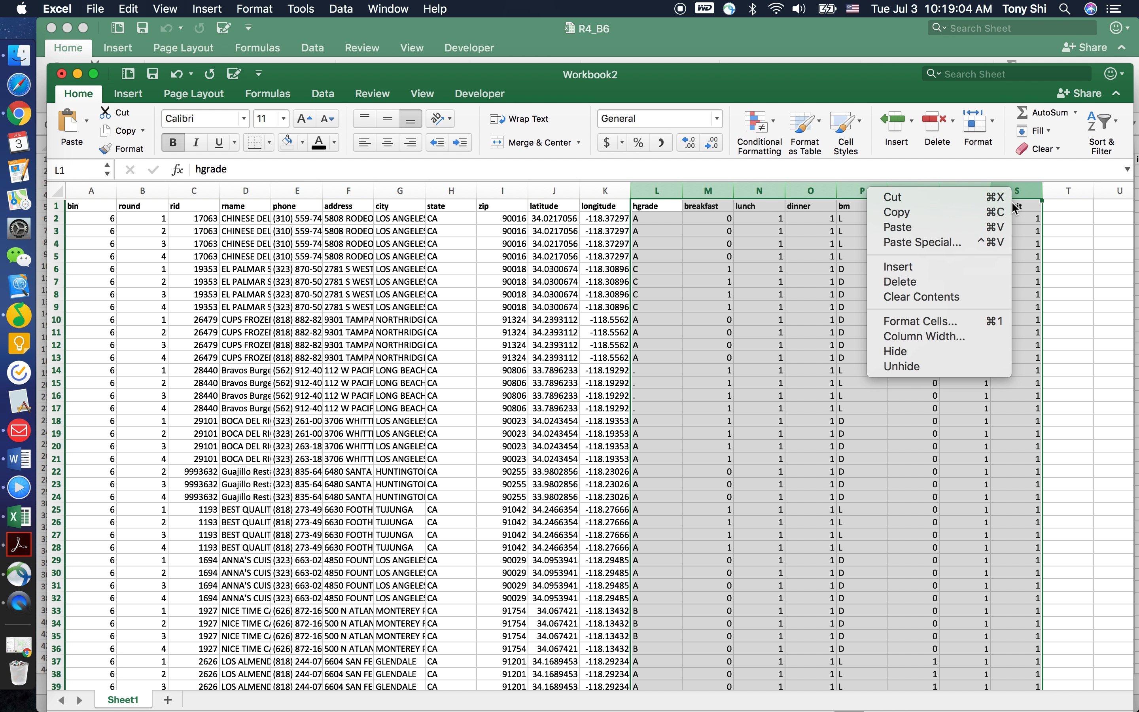
left_click(936, 282)
Step: Check the remaining rows down to the end and save the workbook as maps on the Desktop in .xlsx format
scroll(808, 342, "down", 20)
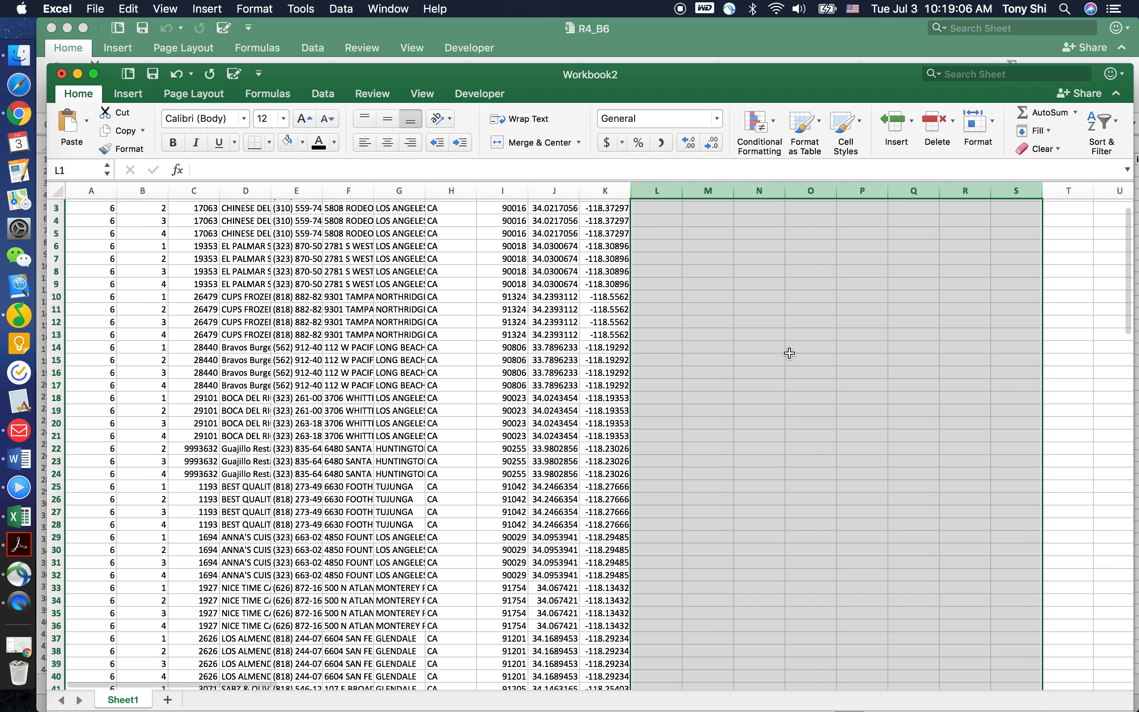
scroll(789, 353, "down", 15)
scroll(789, 353, "up", 15)
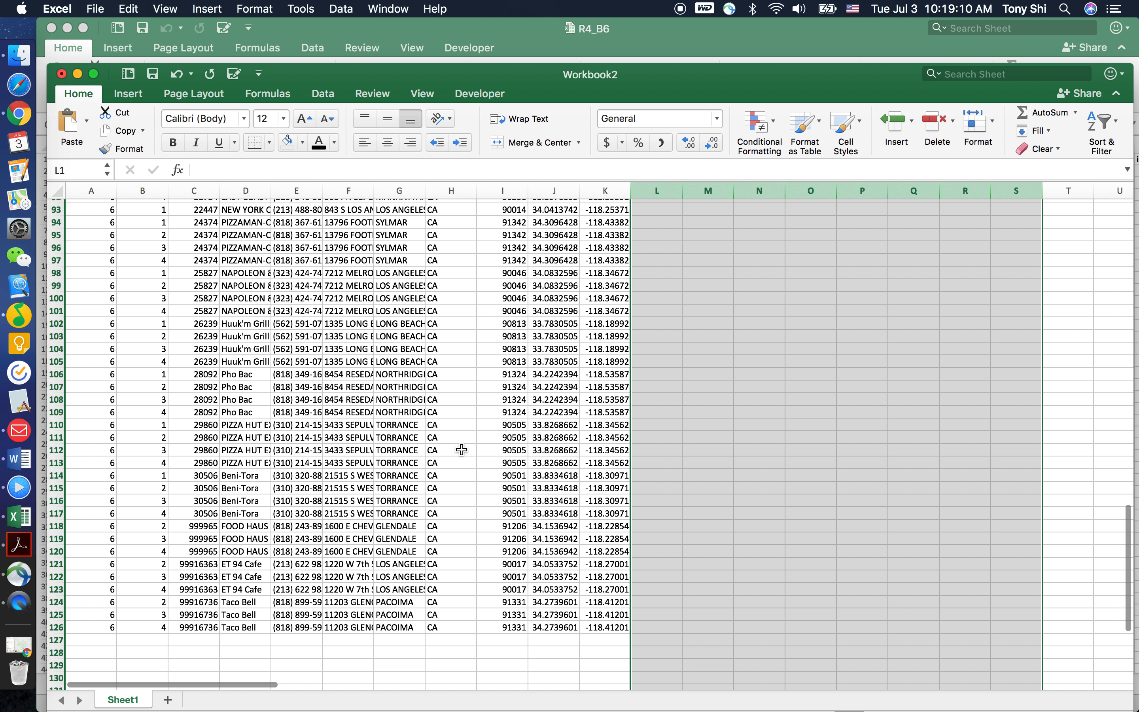
scroll(345, 541, "up", 15)
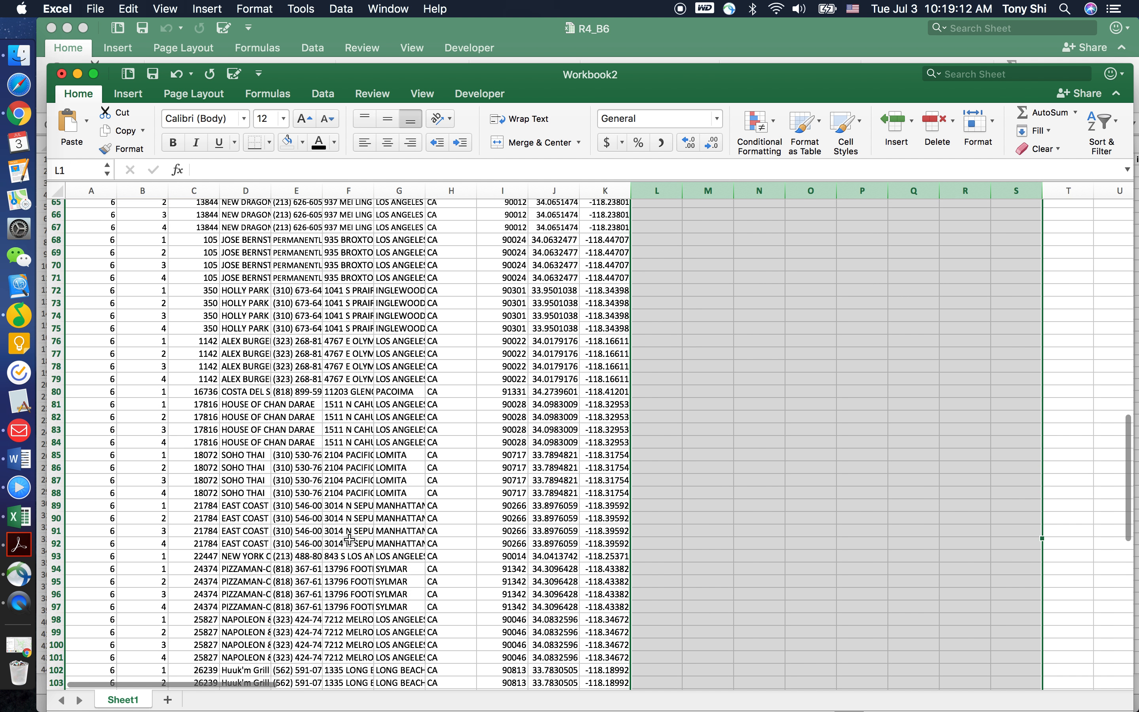
scroll(349, 540, "up", 6)
left_click(450, 408)
key("super+s")
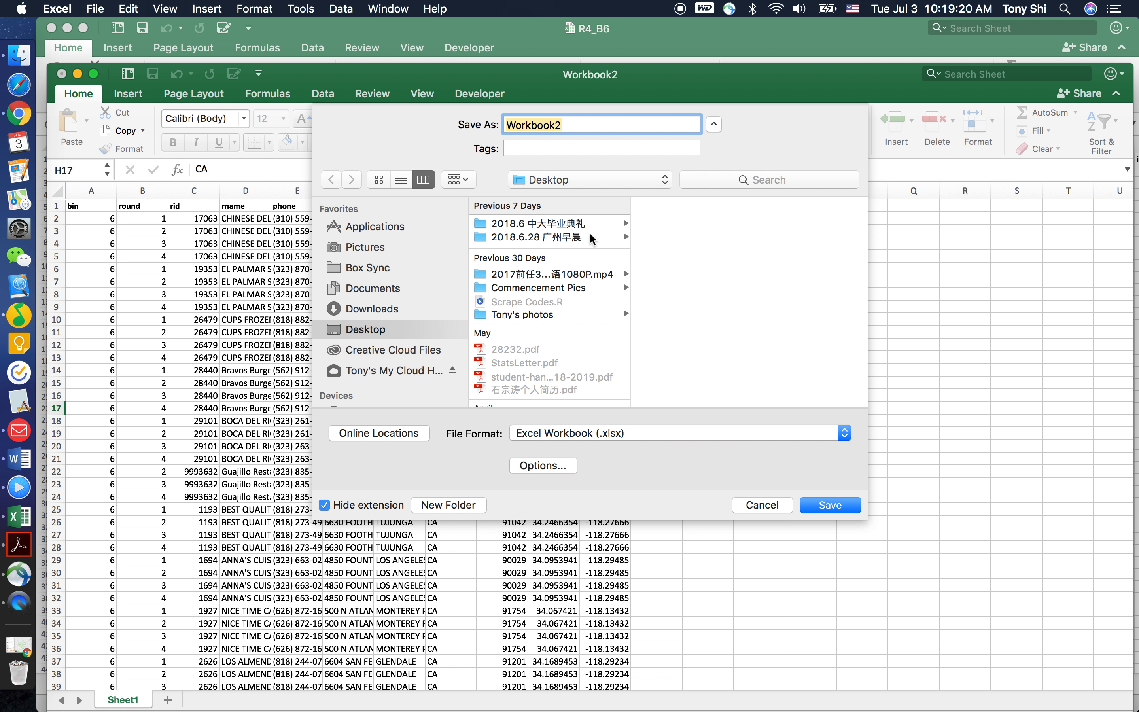
type("maps")
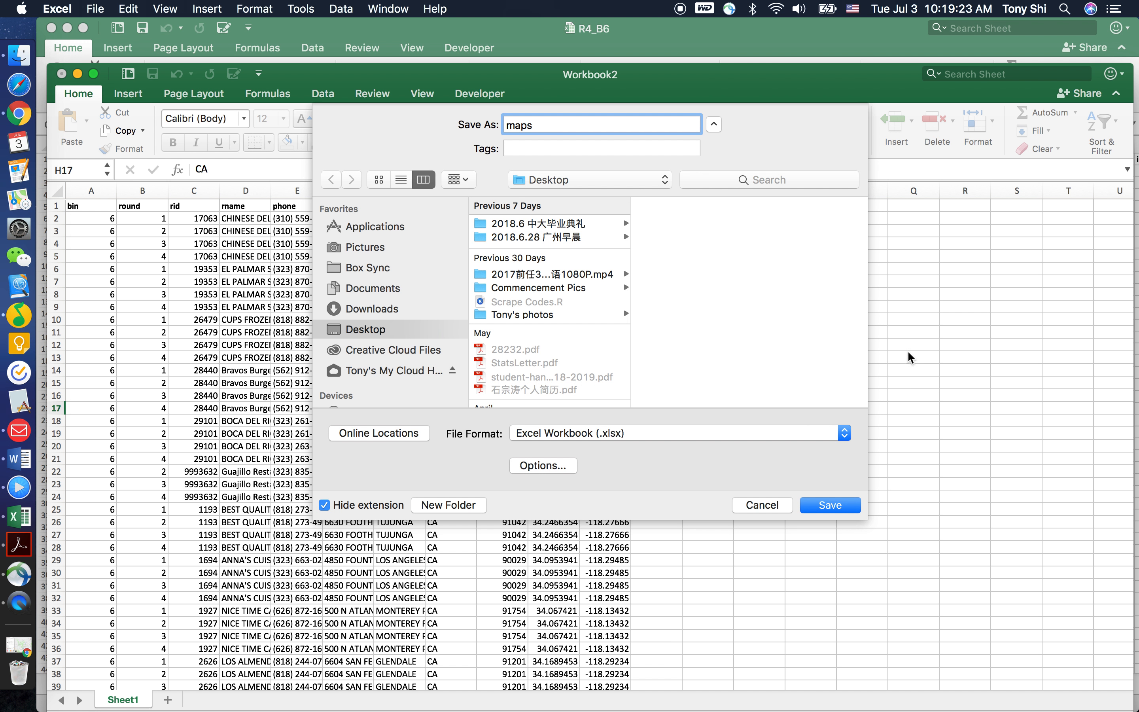
left_click(822, 510)
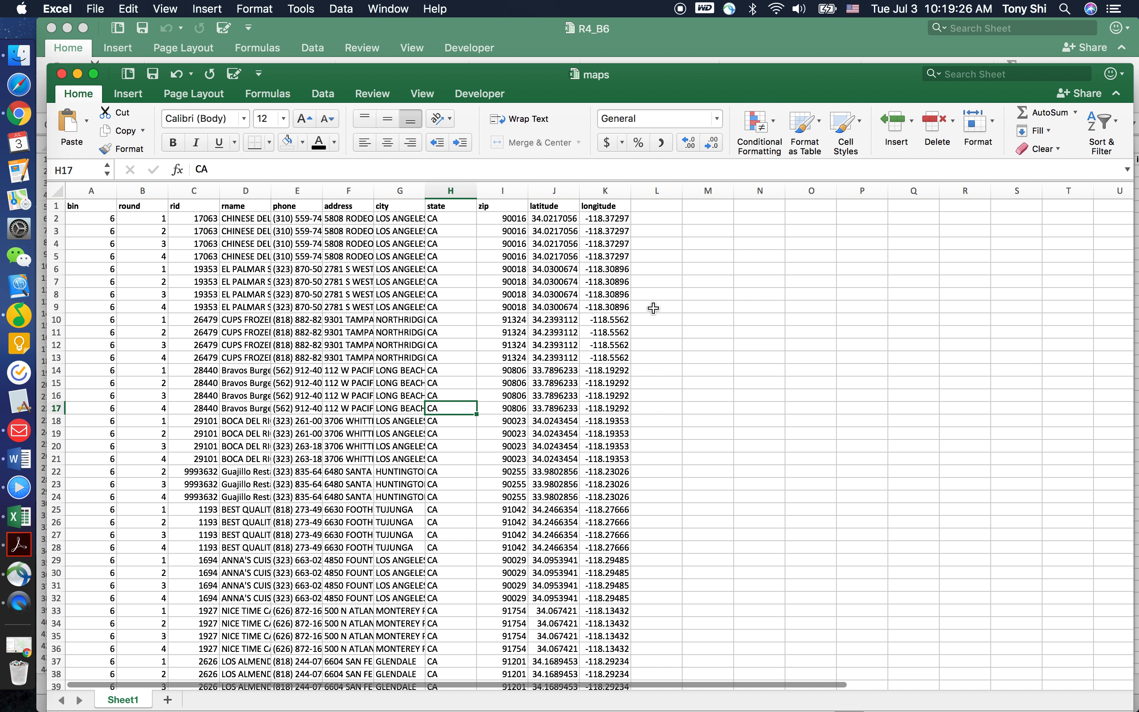
Step: Look over the trimmed restaurant list once more and close the maps workbook
scroll(612, 376, "down", 3)
scroll(596, 383, "up", 3)
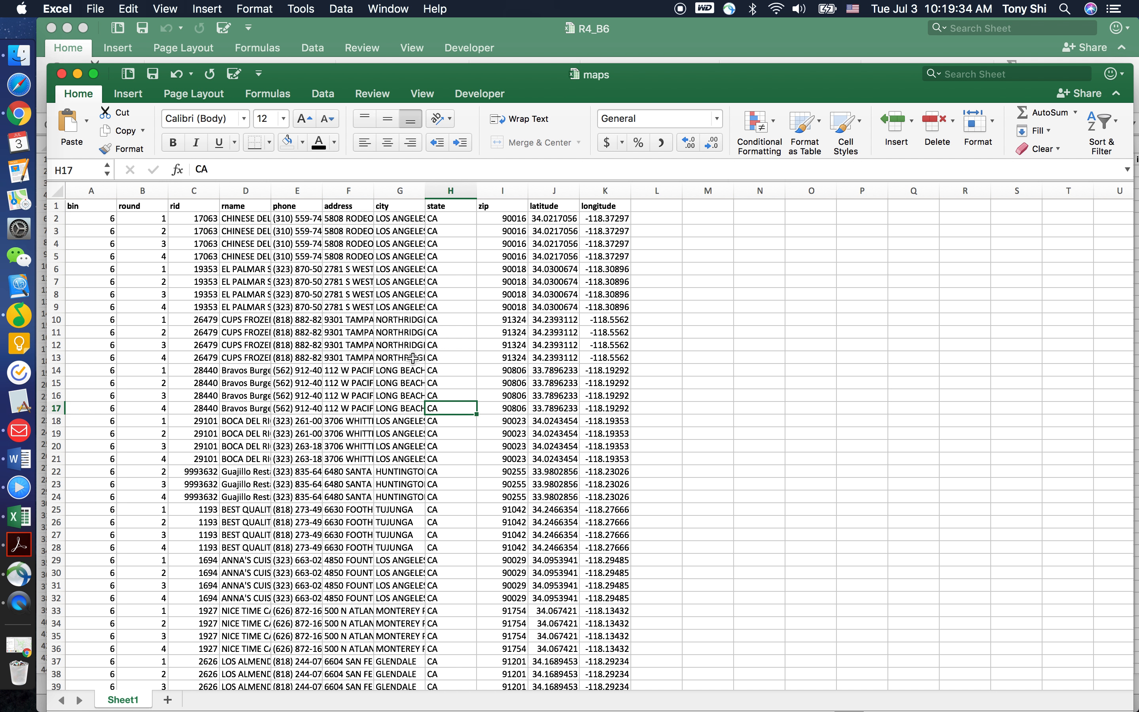
scroll(407, 366, "down", 2)
scroll(407, 366, "up", 2)
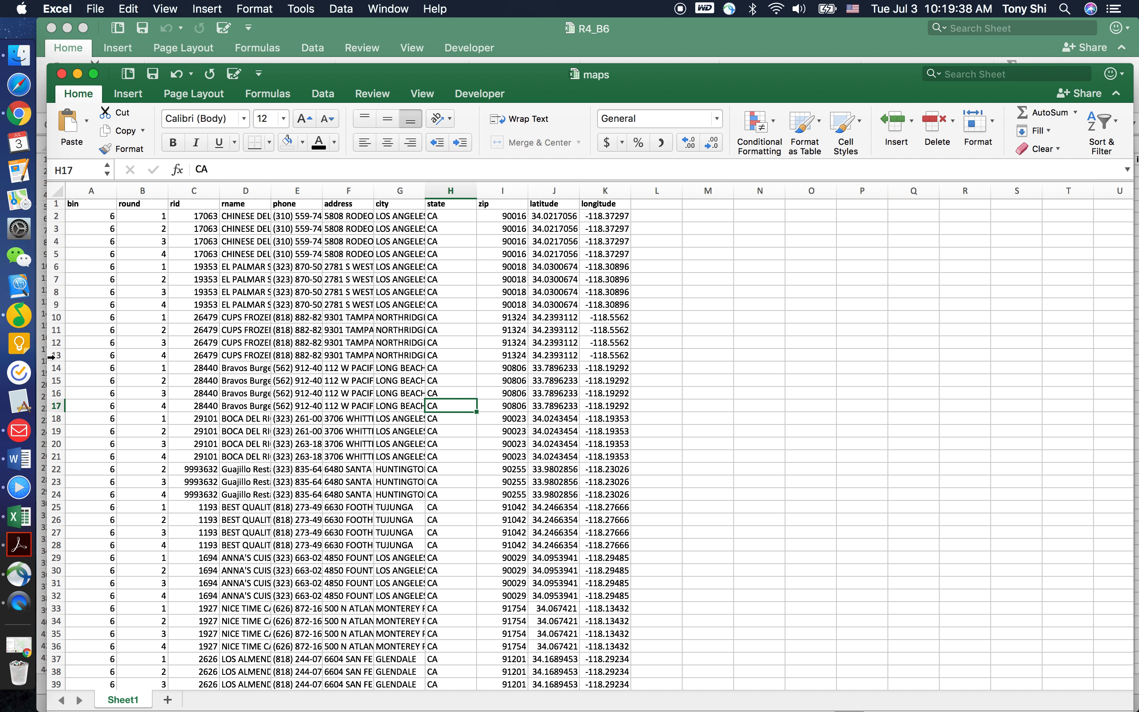
left_click(61, 74)
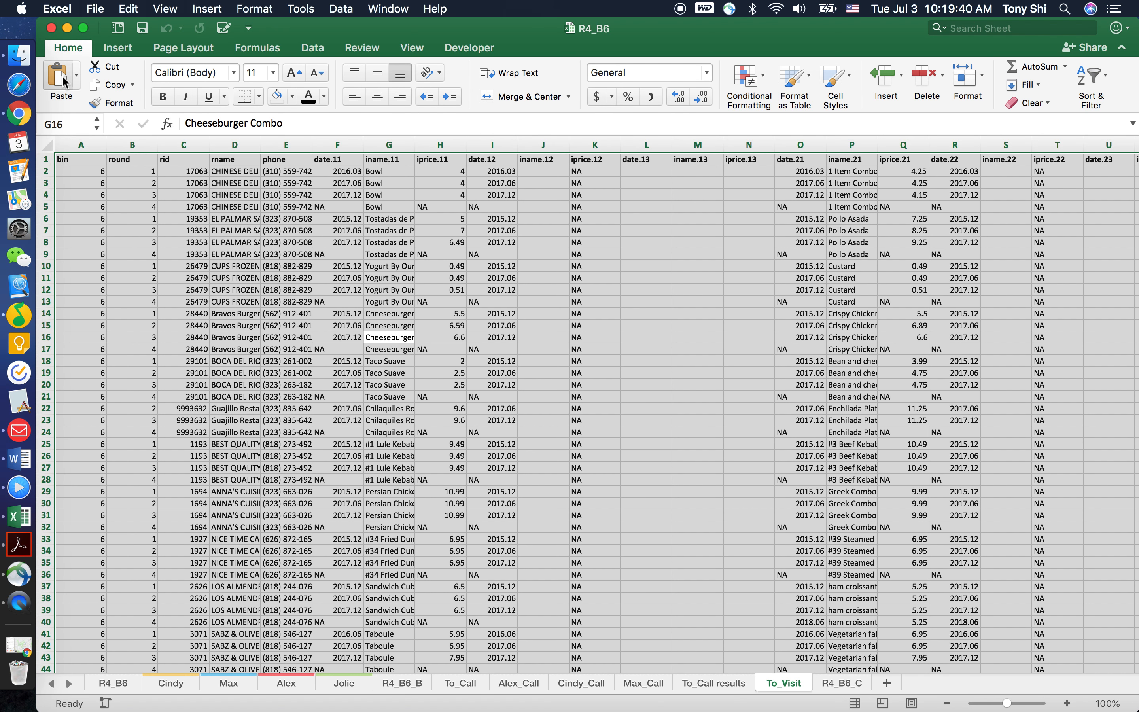
Step: Switch to Google Maps in Chrome and open Your places
left_click(35, 636)
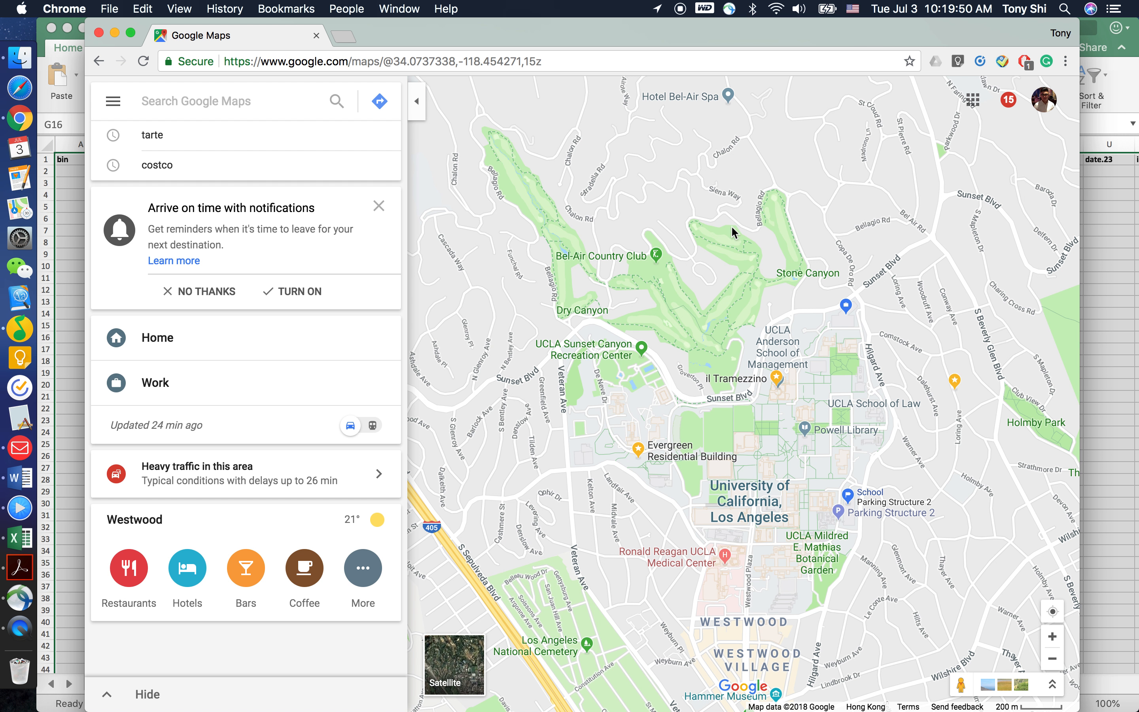
left_click(113, 104)
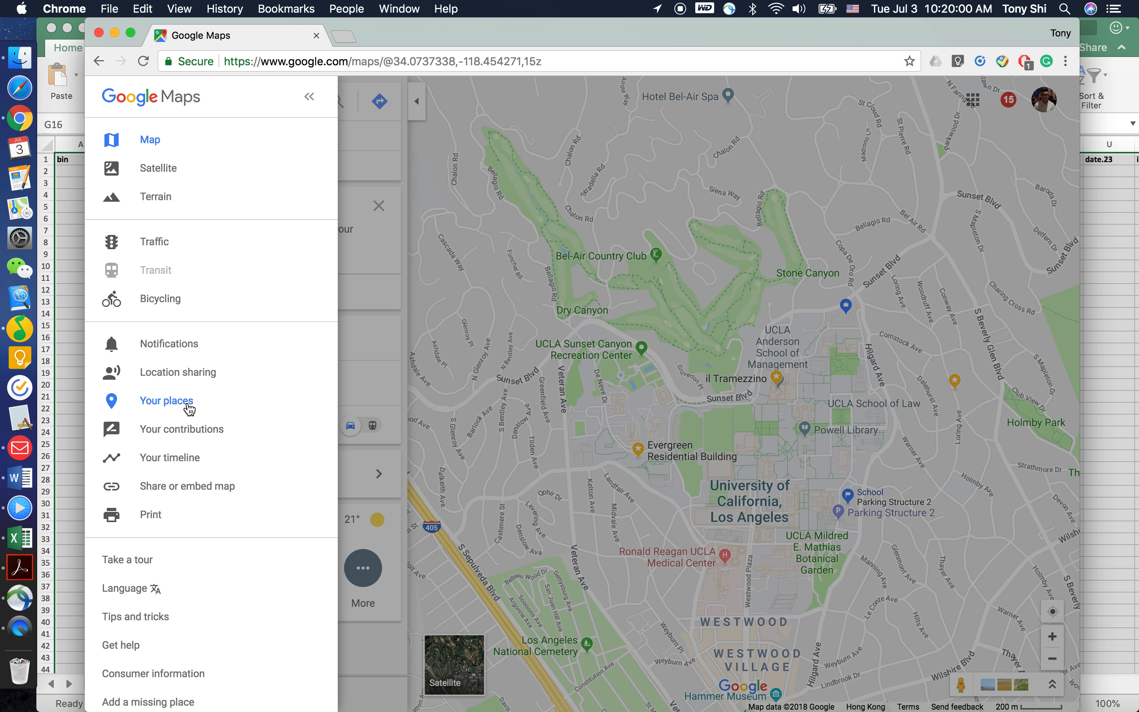
left_click(167, 400)
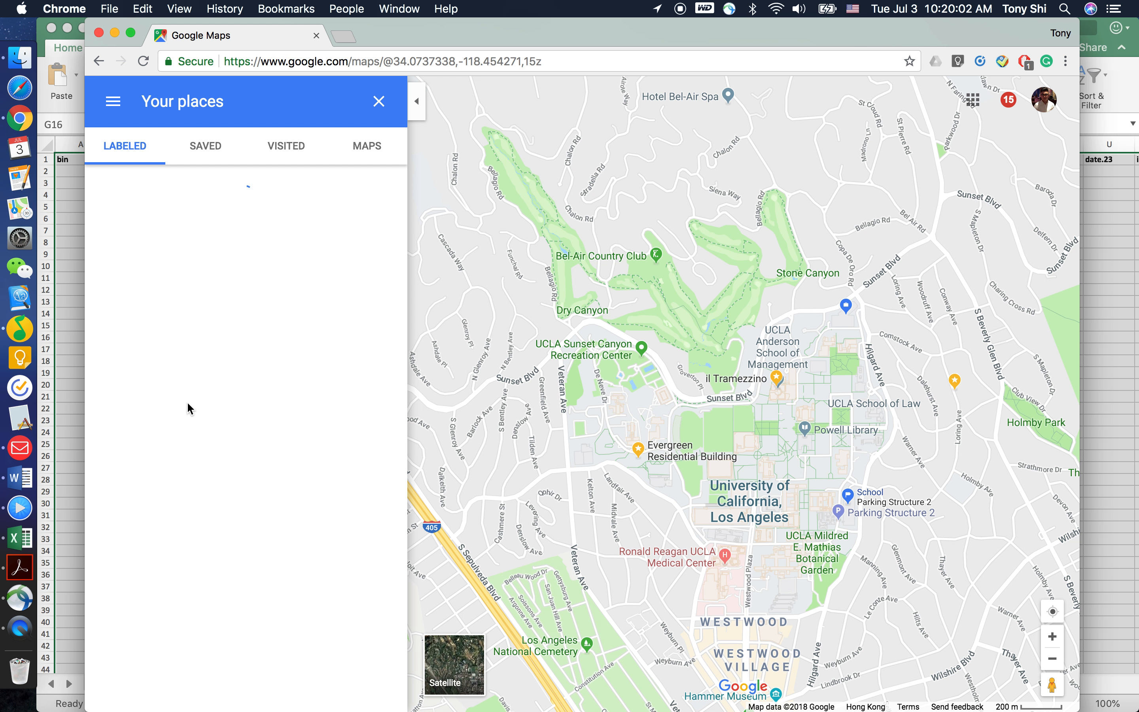
Step: Create a new custom map and import the maps workbook from the Desktop into its untitled layer
left_click(379, 153)
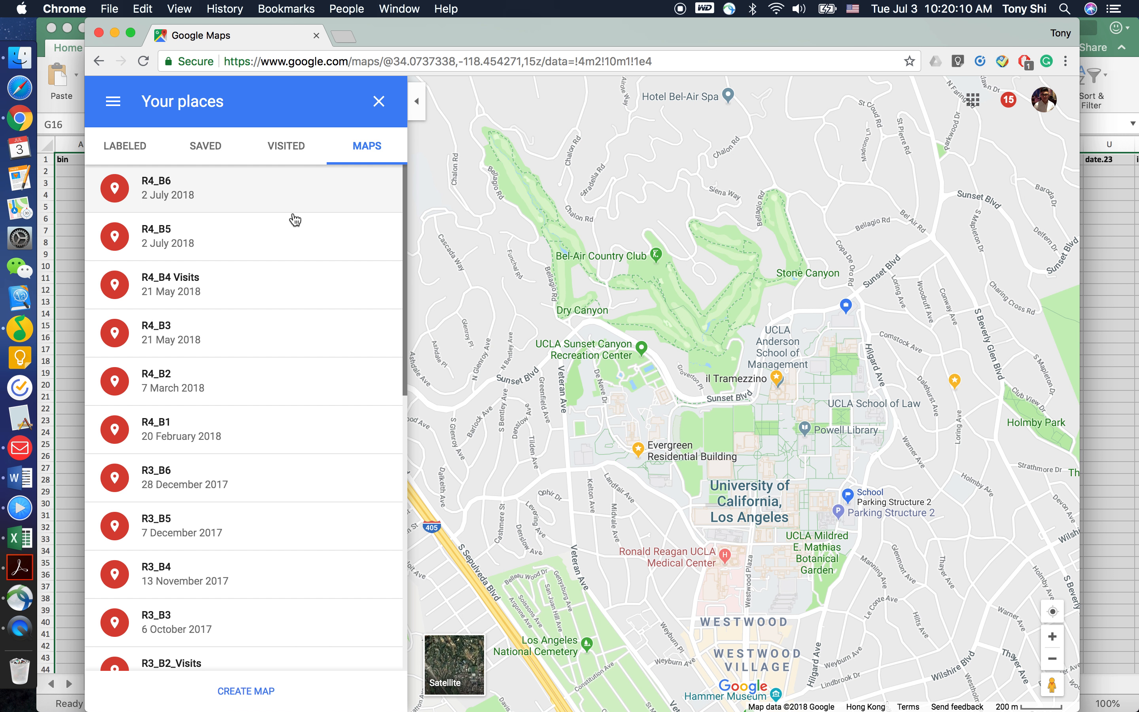
left_click(253, 692)
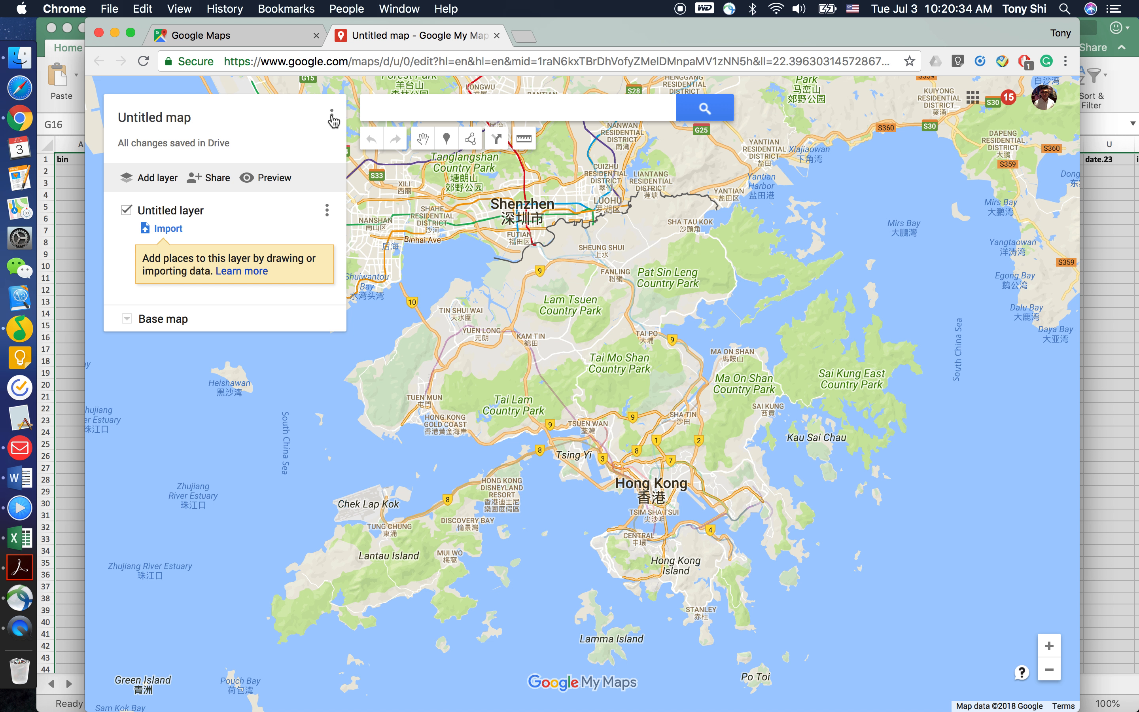
left_click(168, 230)
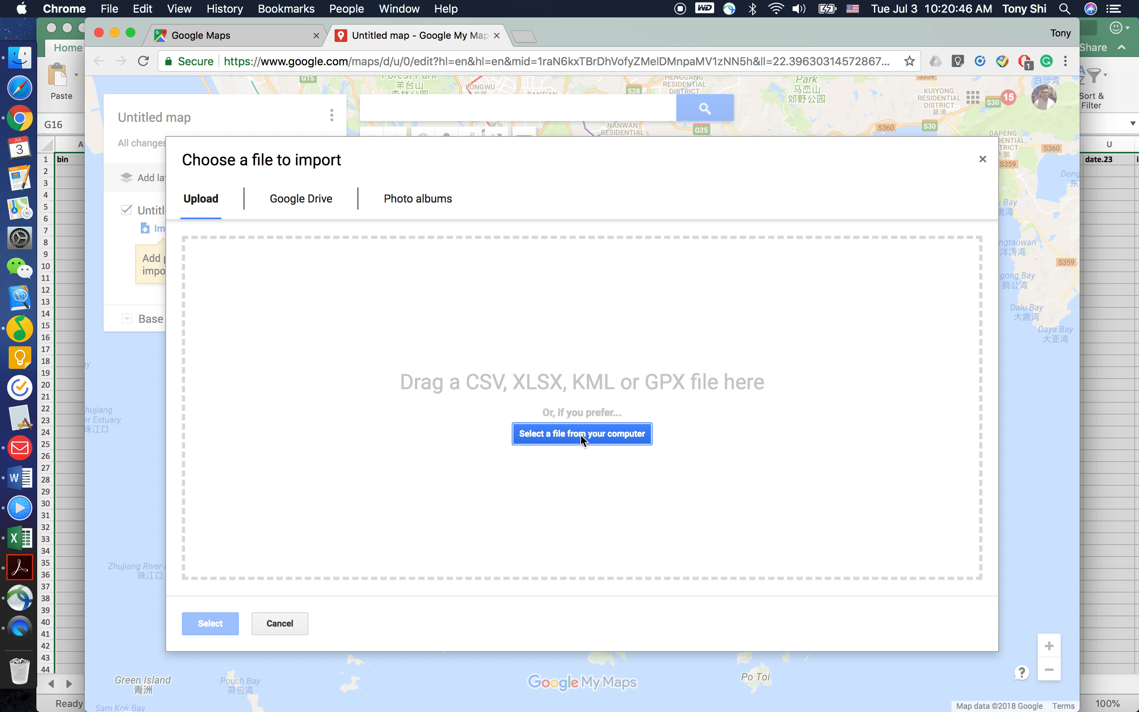
left_click(582, 436)
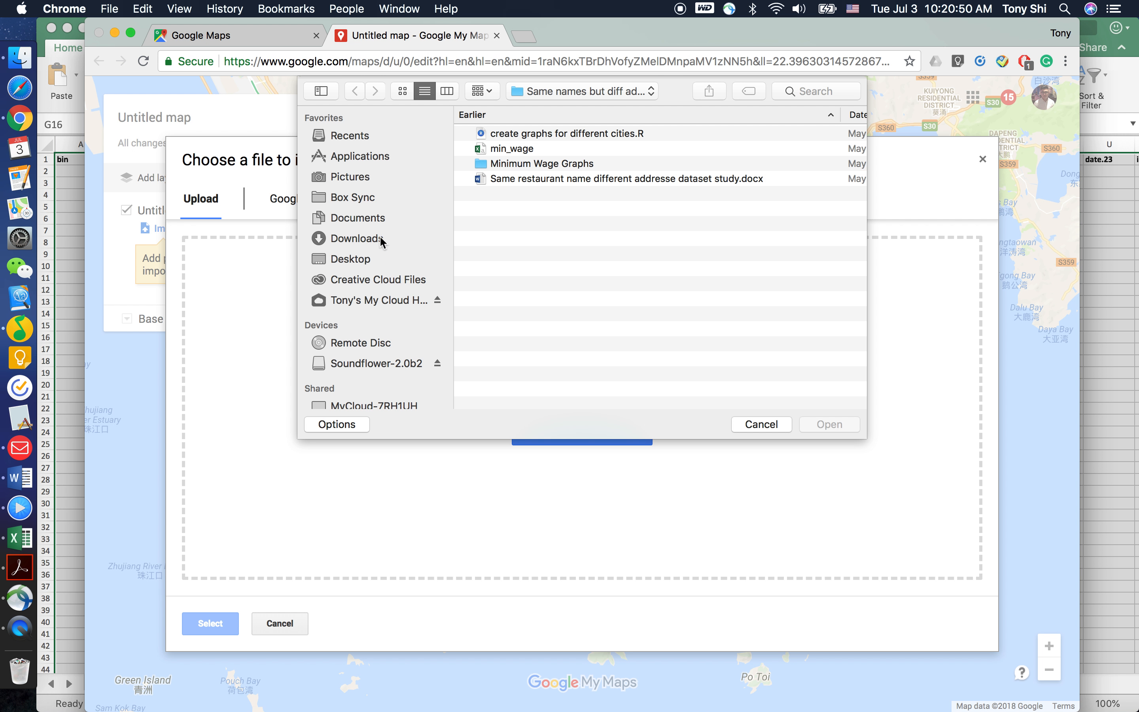
left_click(364, 259)
left_click(546, 137)
left_click(829, 424)
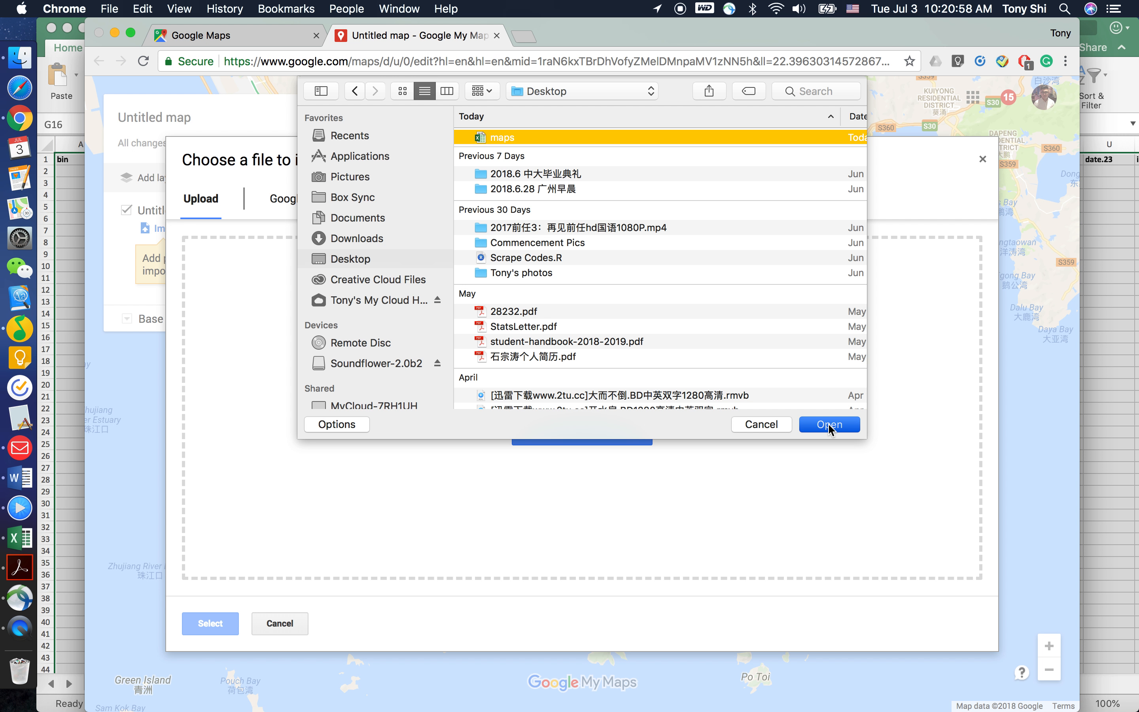
left_click(828, 424)
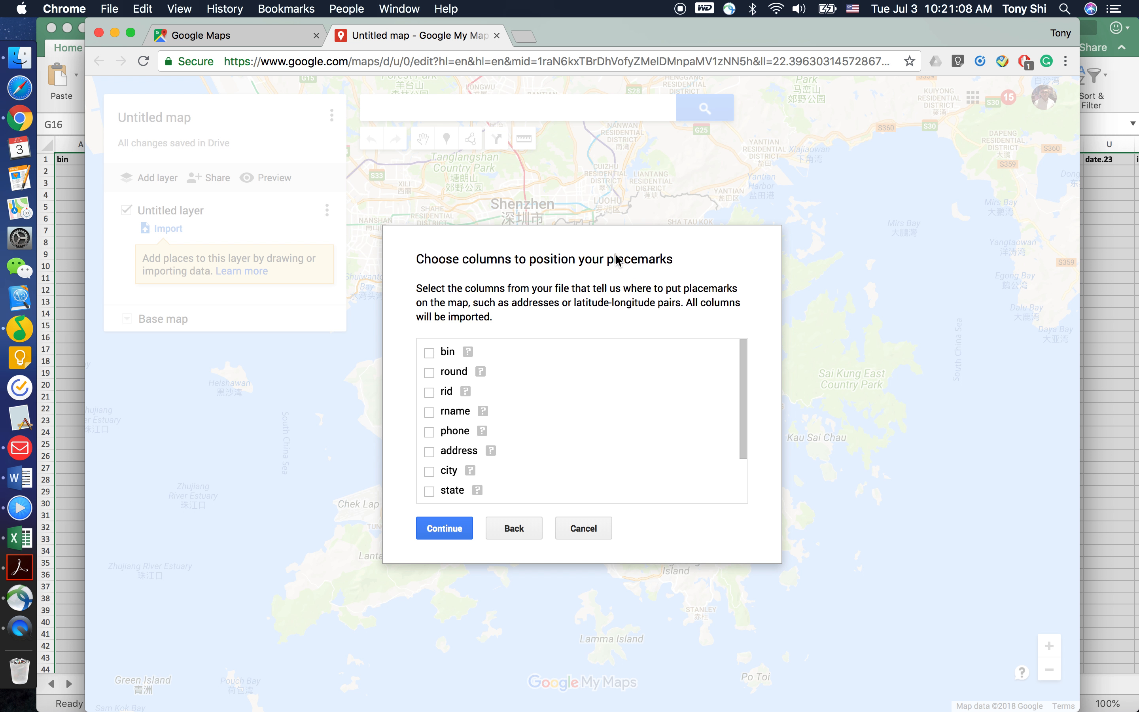
Step: Position the placemarks by the address, city, state and zip columns instead of latitude and longitude
scroll(487, 445, "down", 3)
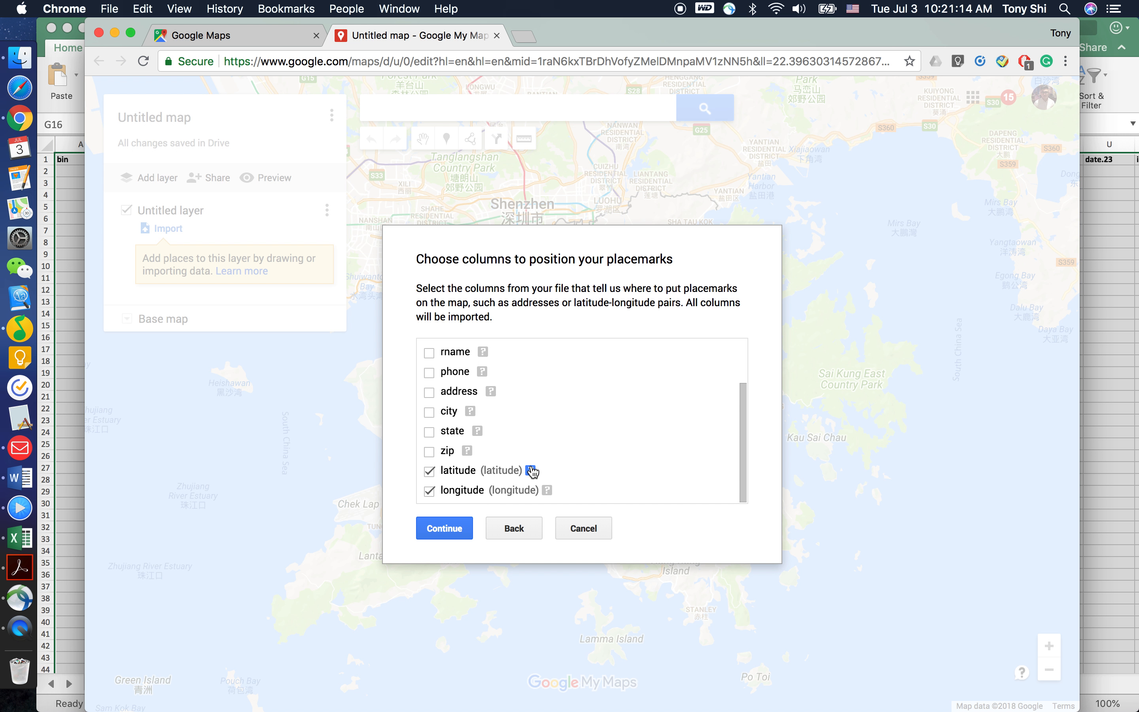
scroll(498, 465, "up", 1)
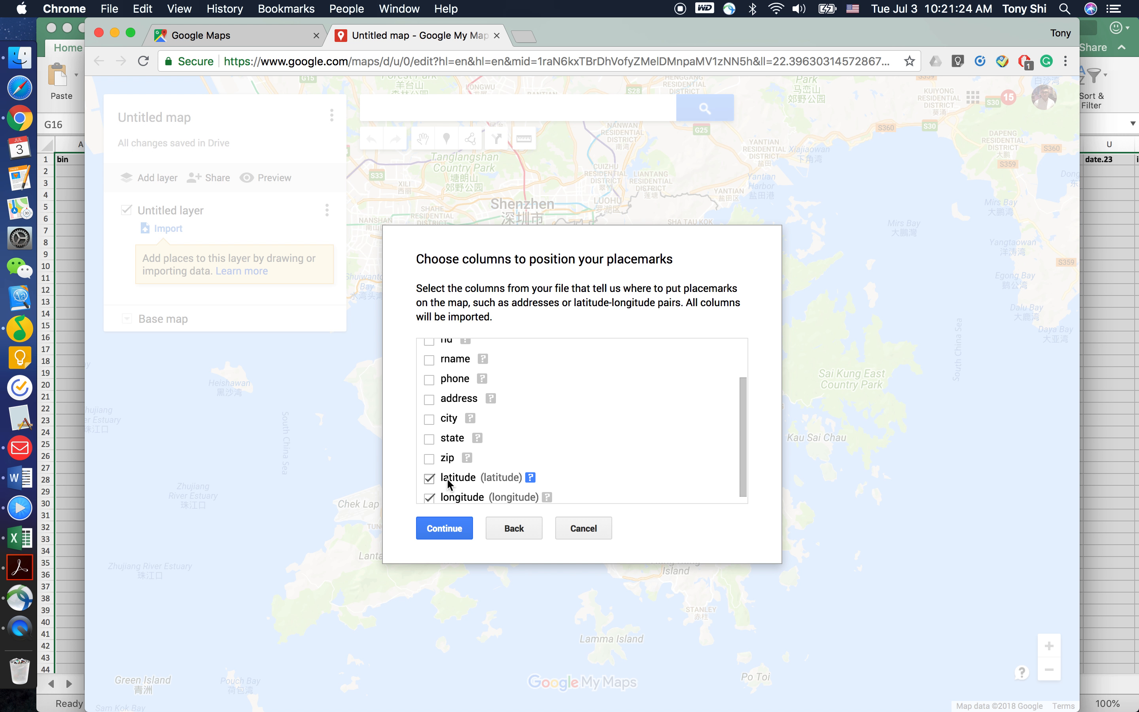
left_click(458, 399)
left_click(450, 419)
left_click(448, 437)
left_click(438, 462)
left_click(430, 479)
left_click(430, 498)
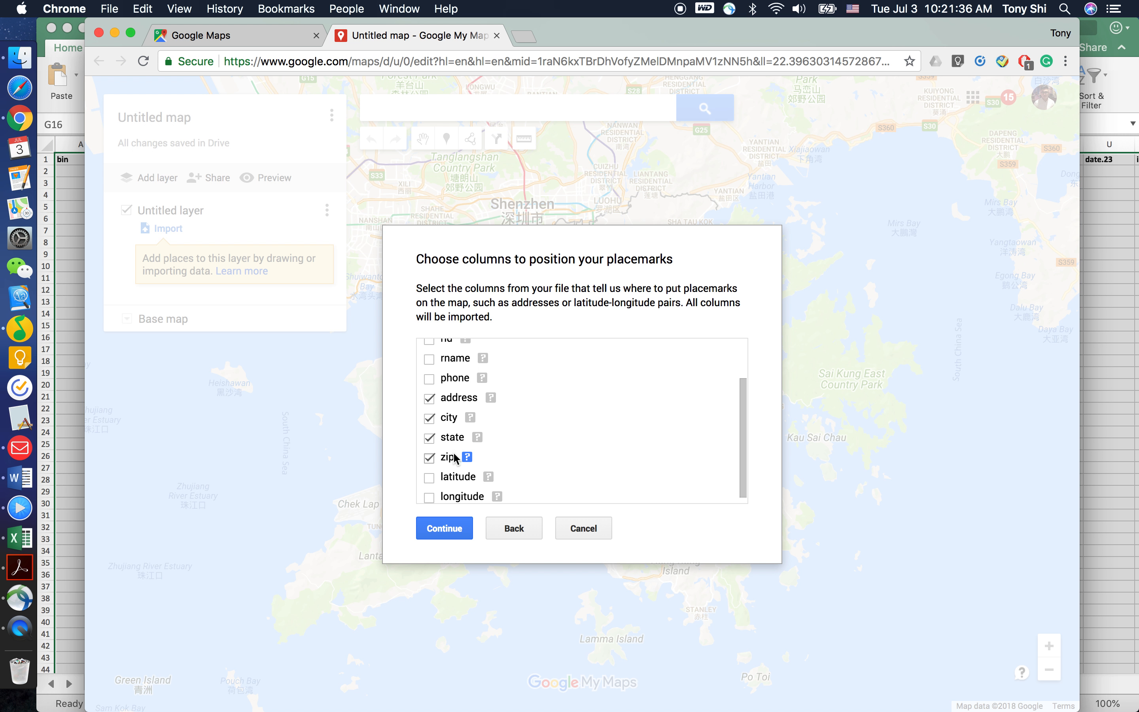
left_click(467, 533)
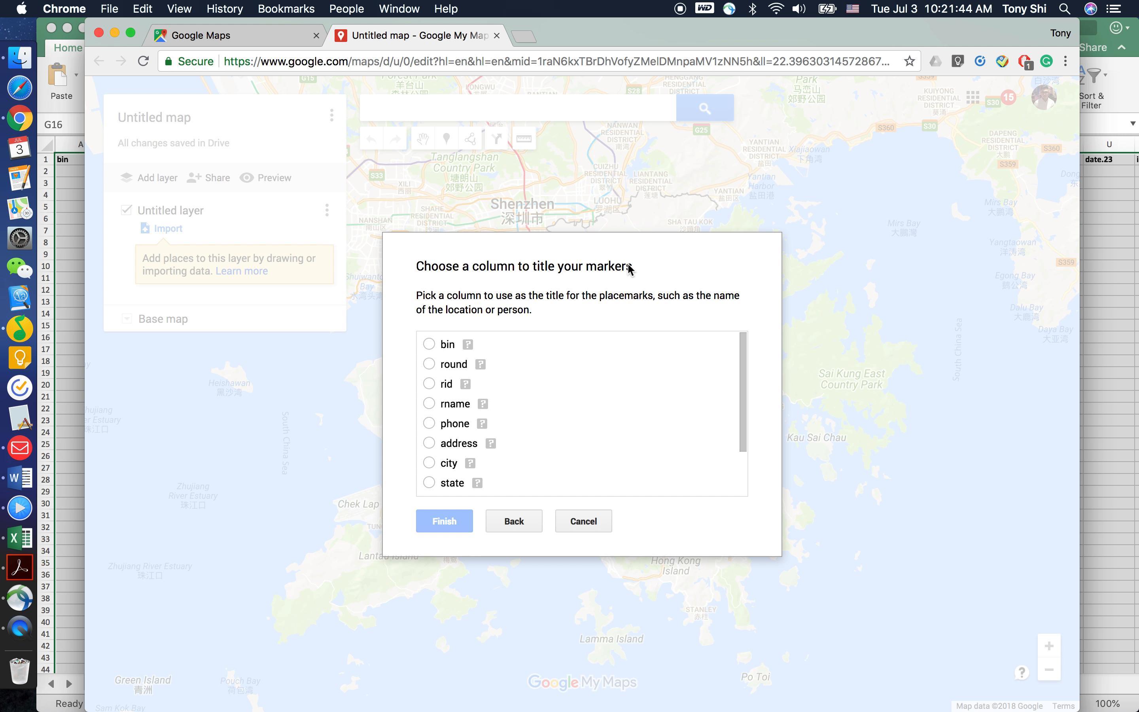
Step: Use the rid column as the marker title and finish the import
scroll(477, 415, "down", 1)
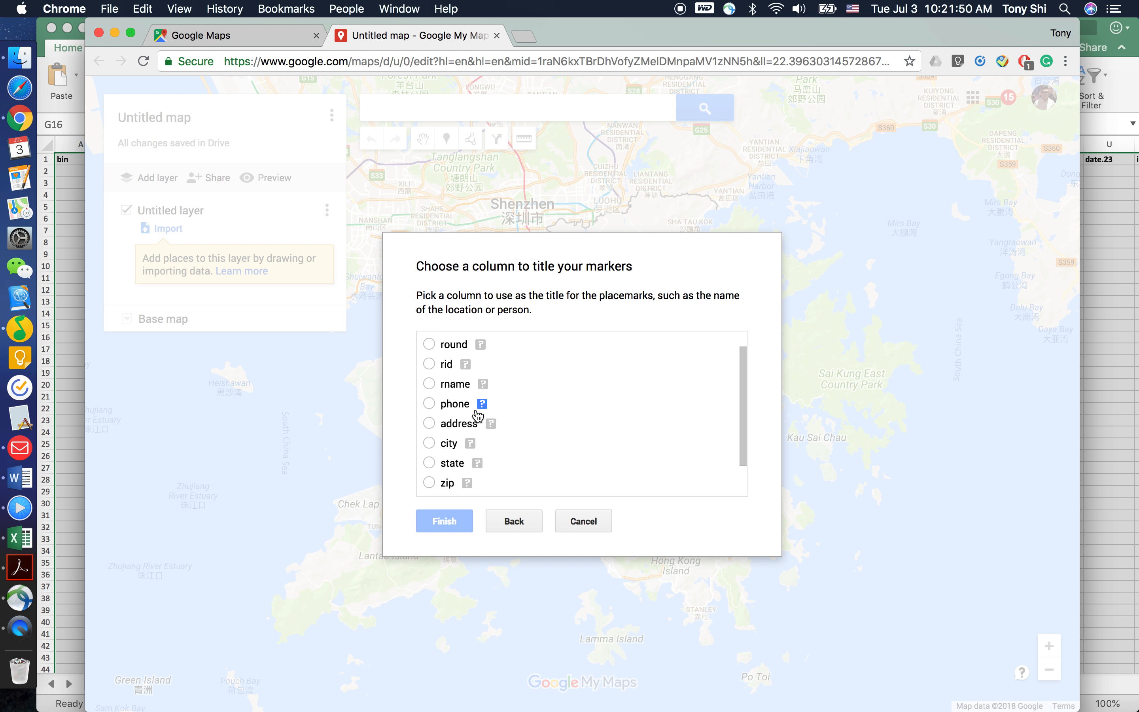
scroll(477, 414, "down", 1)
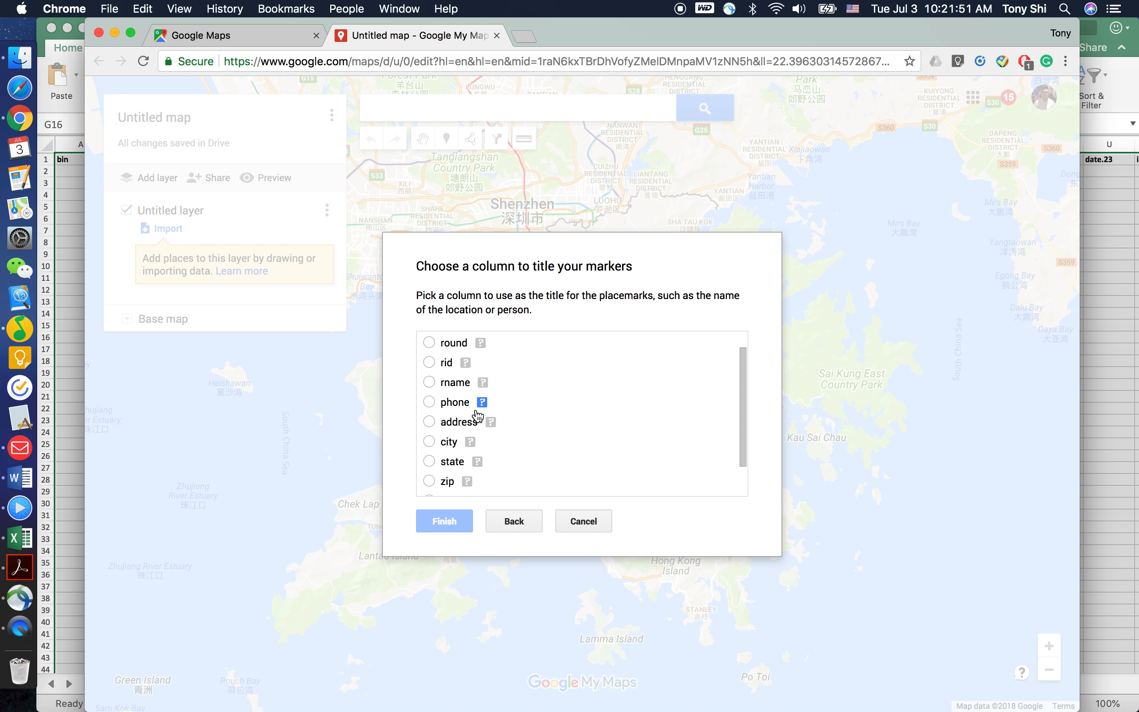
left_click(448, 363)
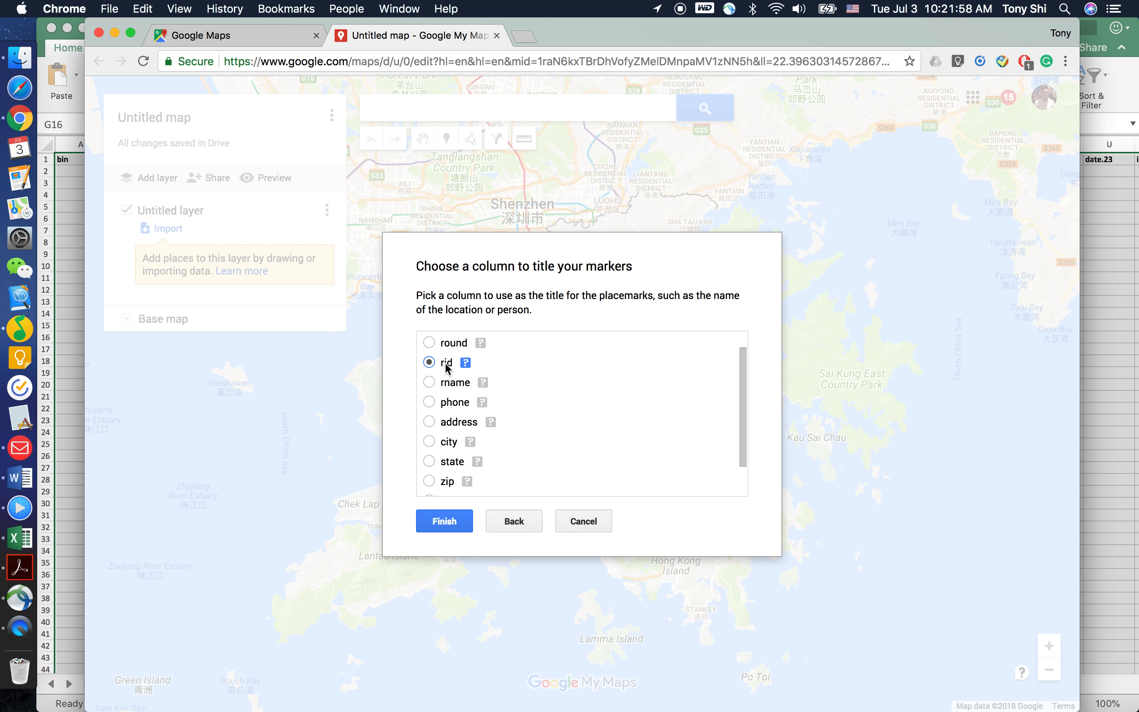
left_click(445, 522)
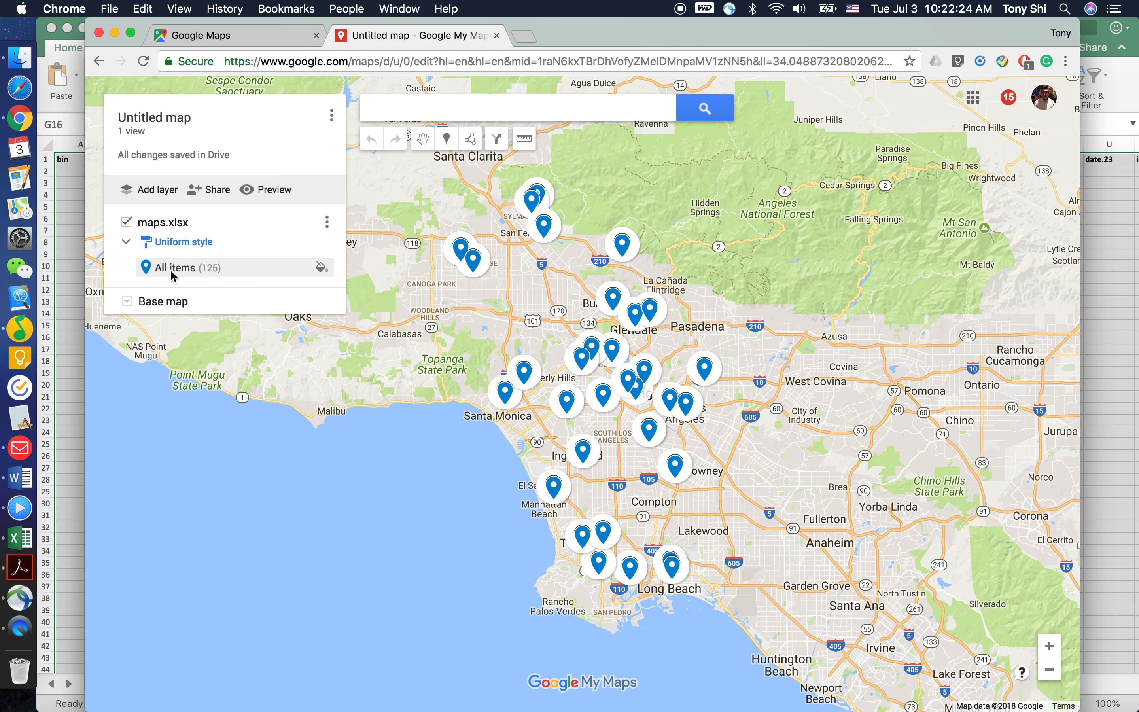
Step: Recolour all markers in the maps.xlsx layer to the dark blue RGB (1, 87, 155)
left_click(322, 270)
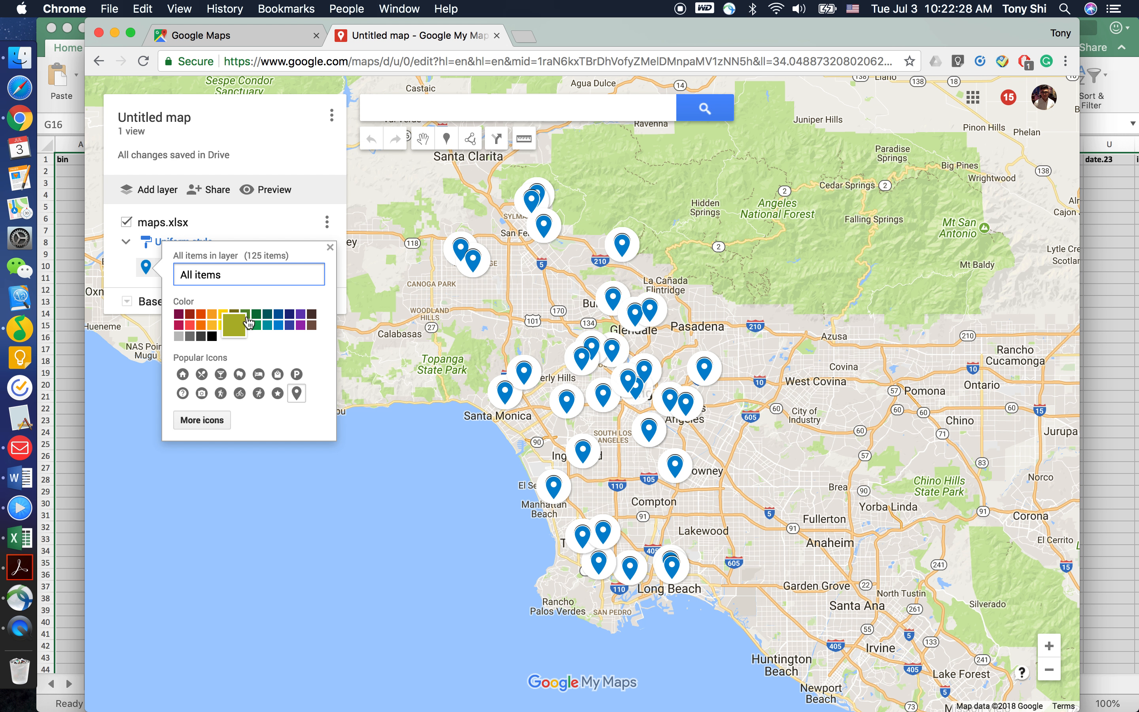
left_click(247, 321)
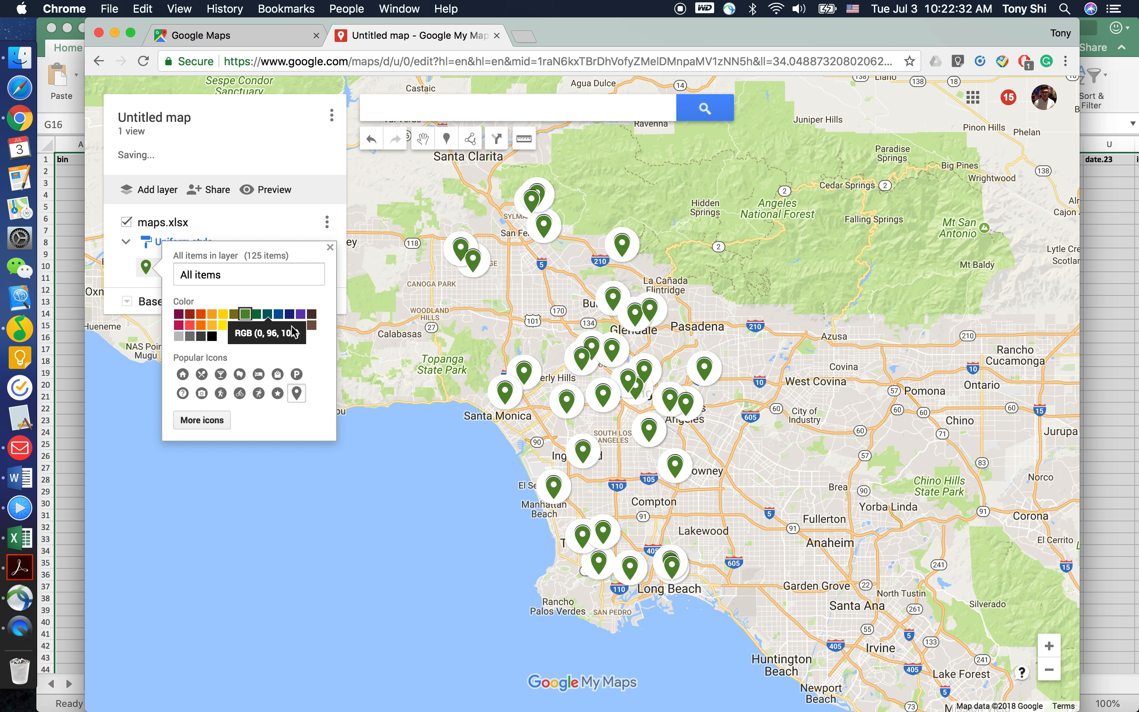
left_click(282, 320)
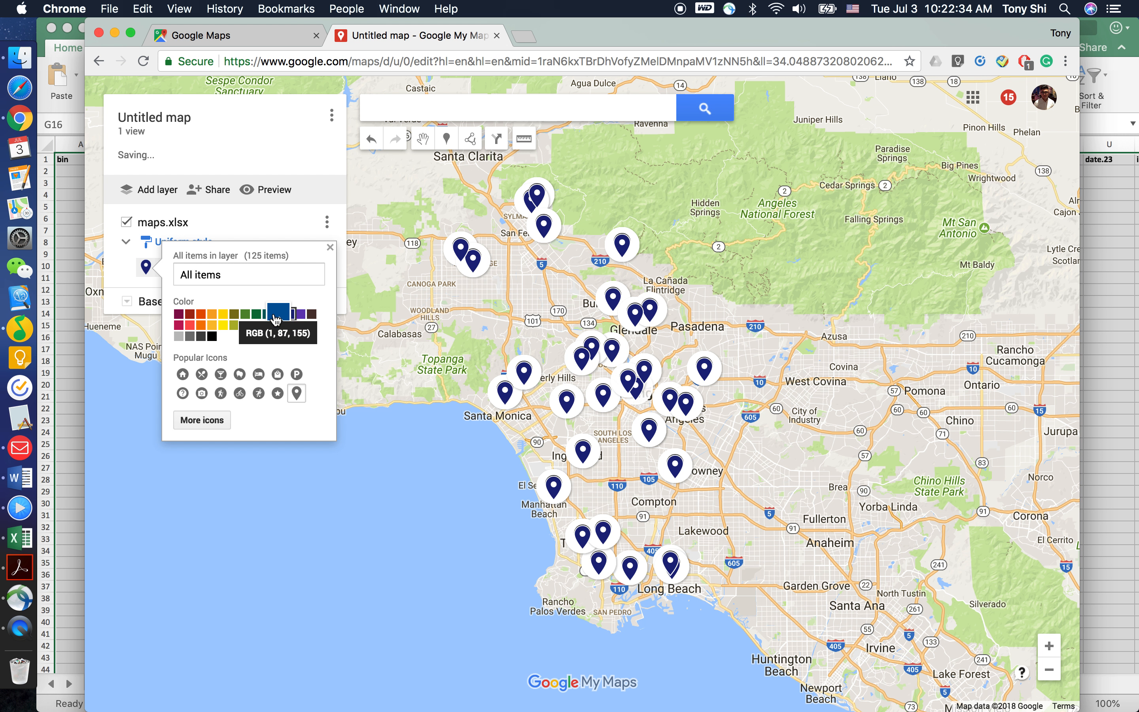
left_click(275, 319)
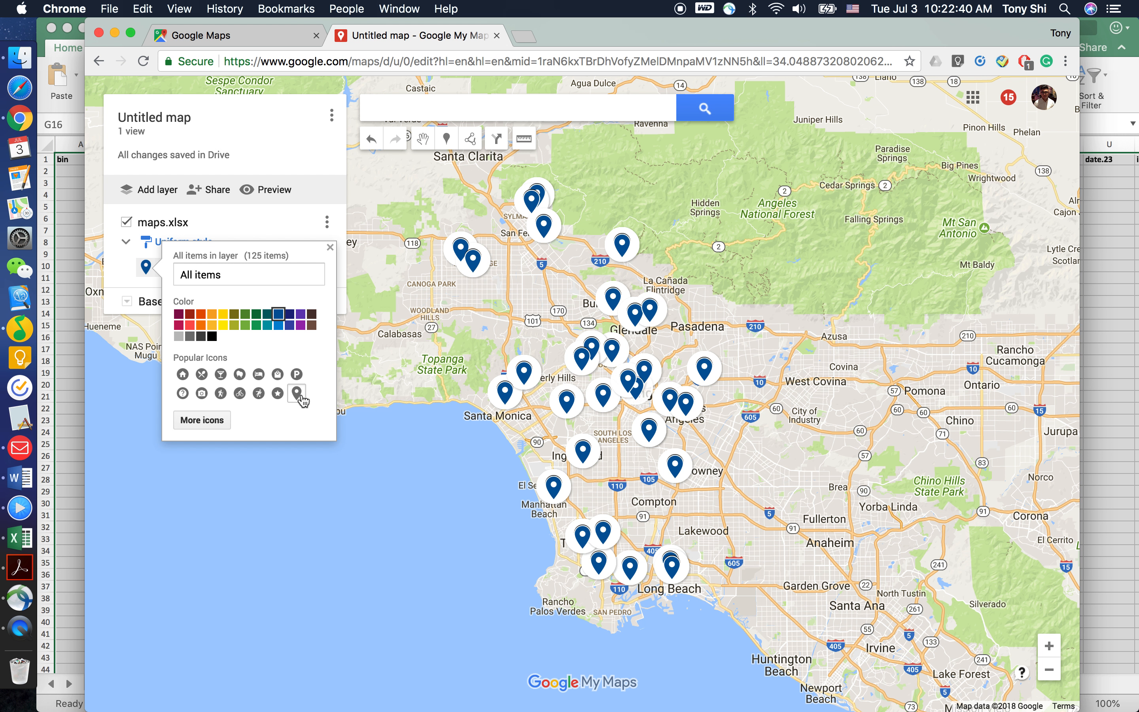
left_click(331, 247)
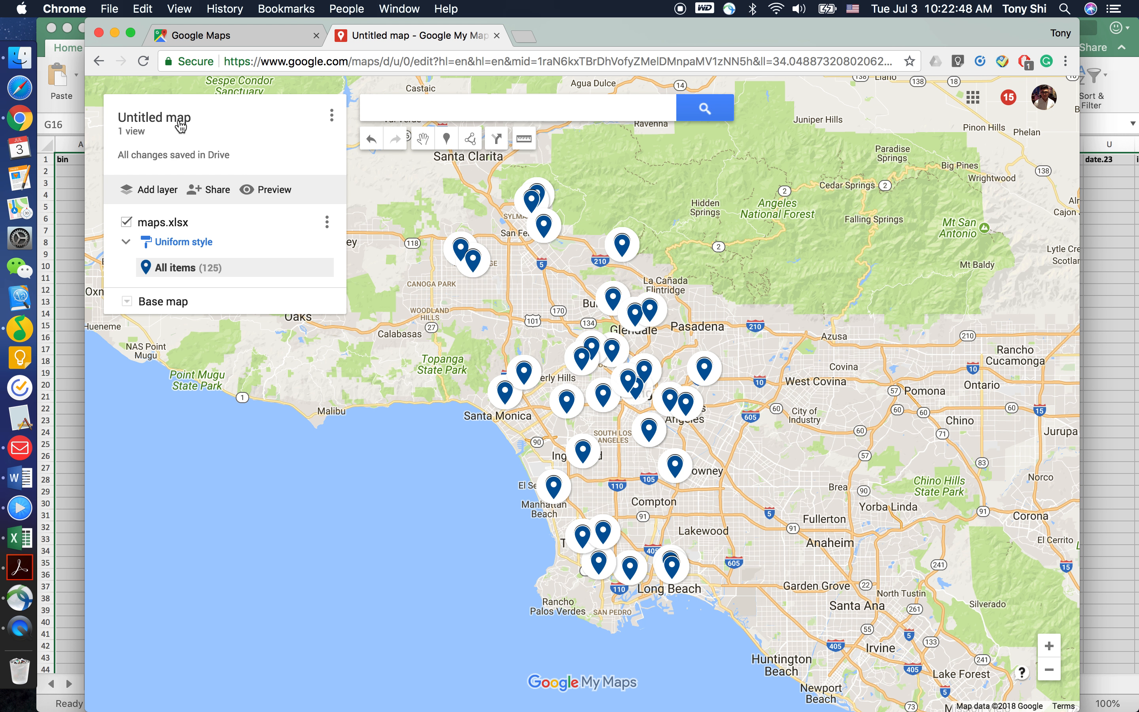
Step: Add two new empty layers to the map
left_click(155, 195)
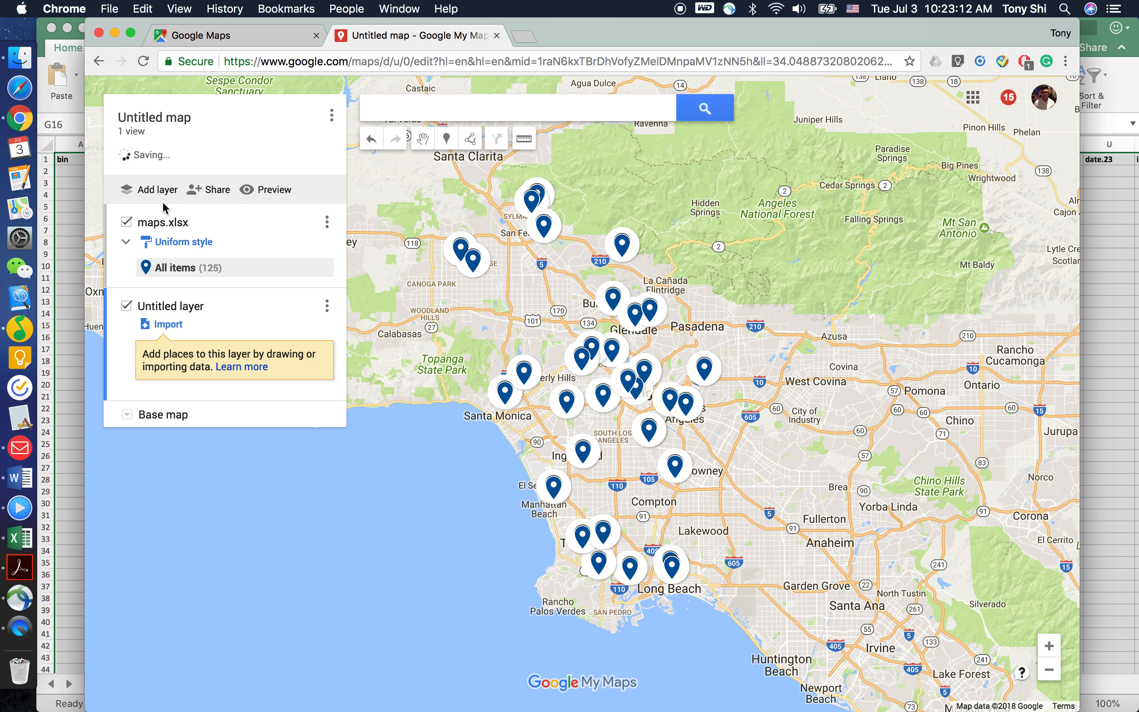
left_click(156, 190)
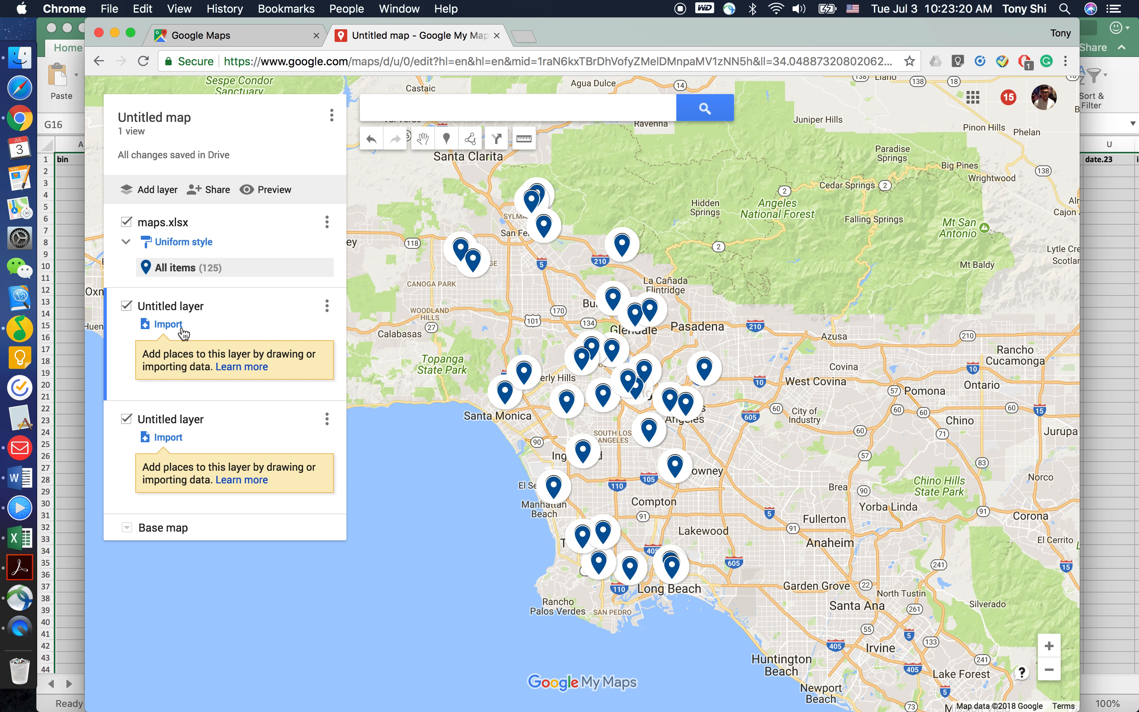
left_click(184, 307)
double_click(546, 390)
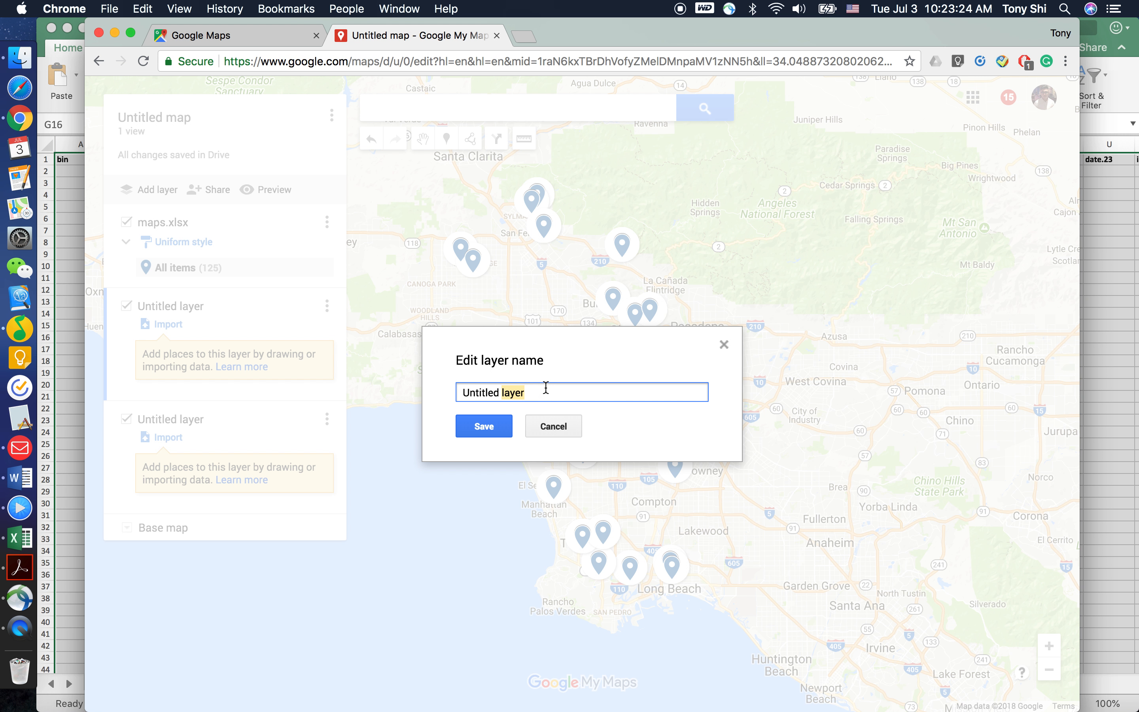
left_click(723, 344)
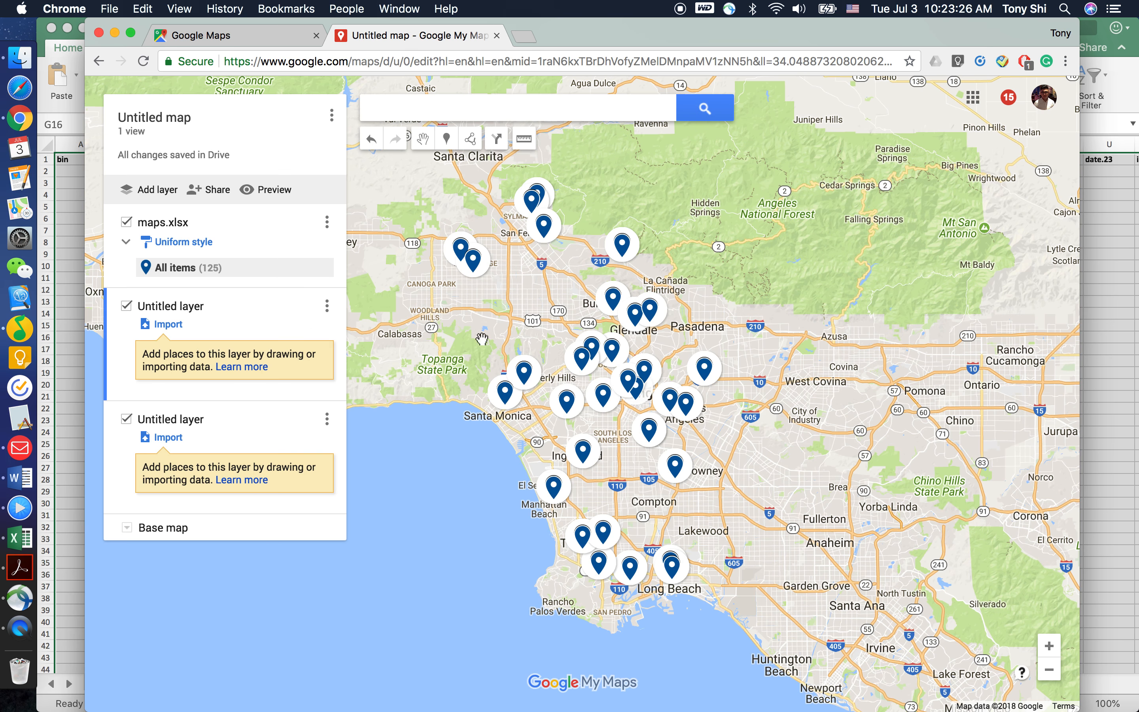
Step: Rename the first untitled layer as Student 1
left_click(189, 307)
double_click(550, 388)
triple_click(551, 387)
type("S")
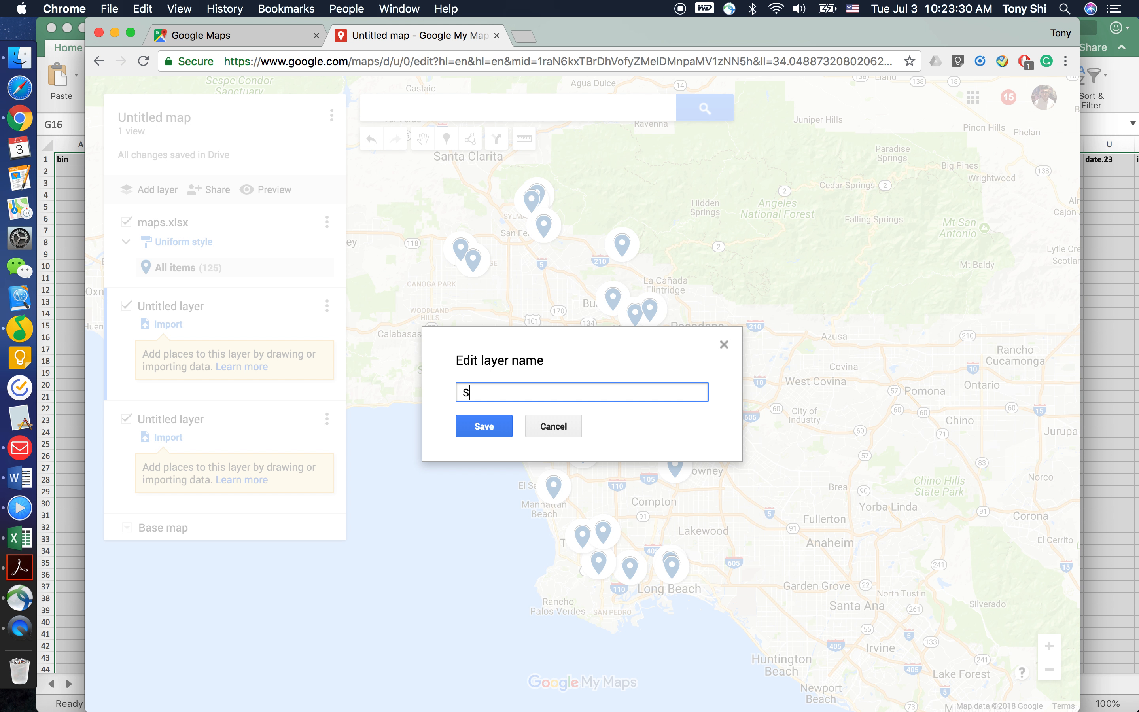
type("tudent 1")
left_click(490, 426)
type("t")
Step: Rename the remaining untitled layer as Student 2
left_click(200, 420)
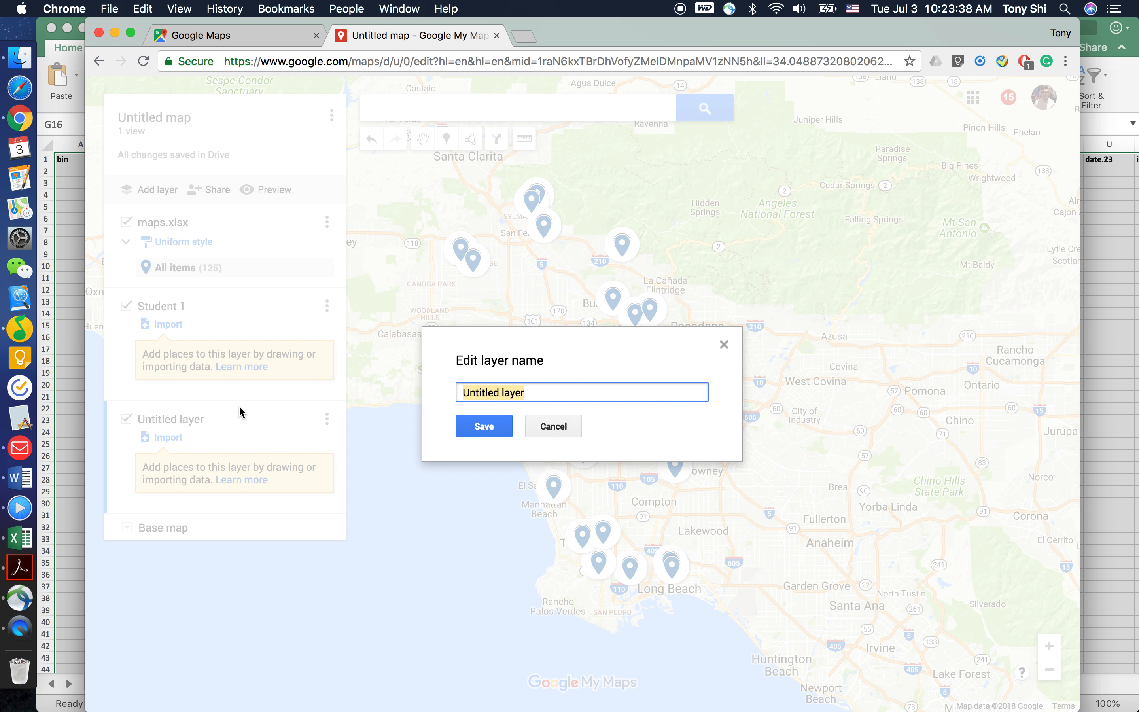
type("Student")
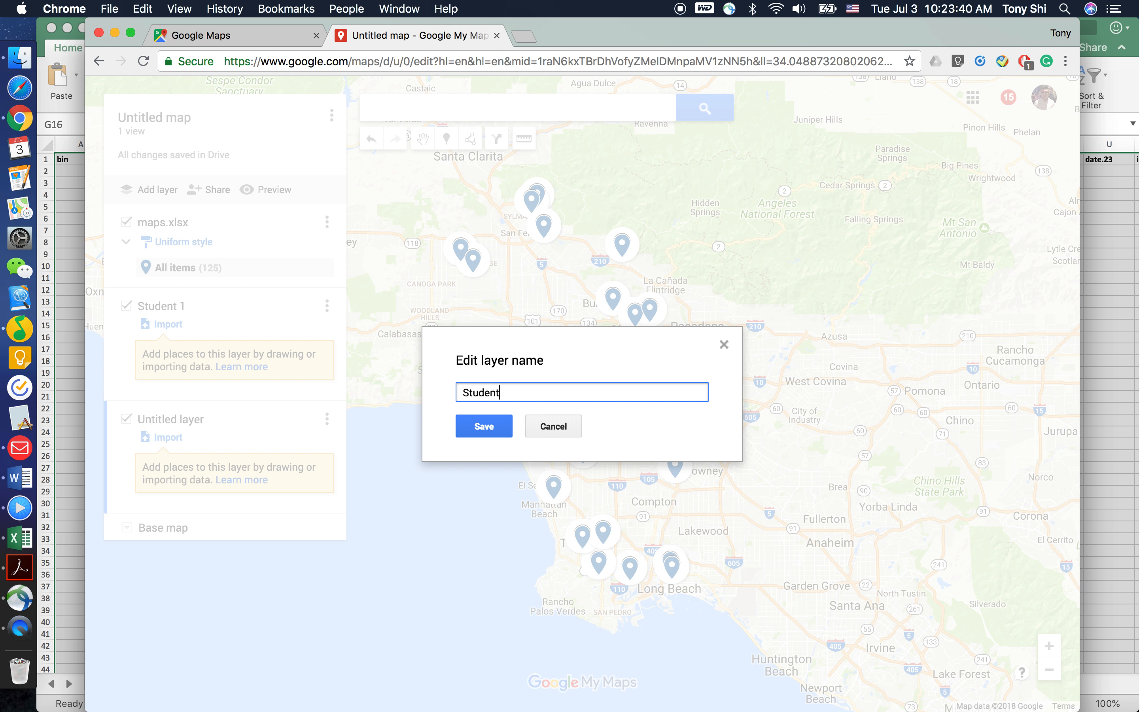
type(" 2")
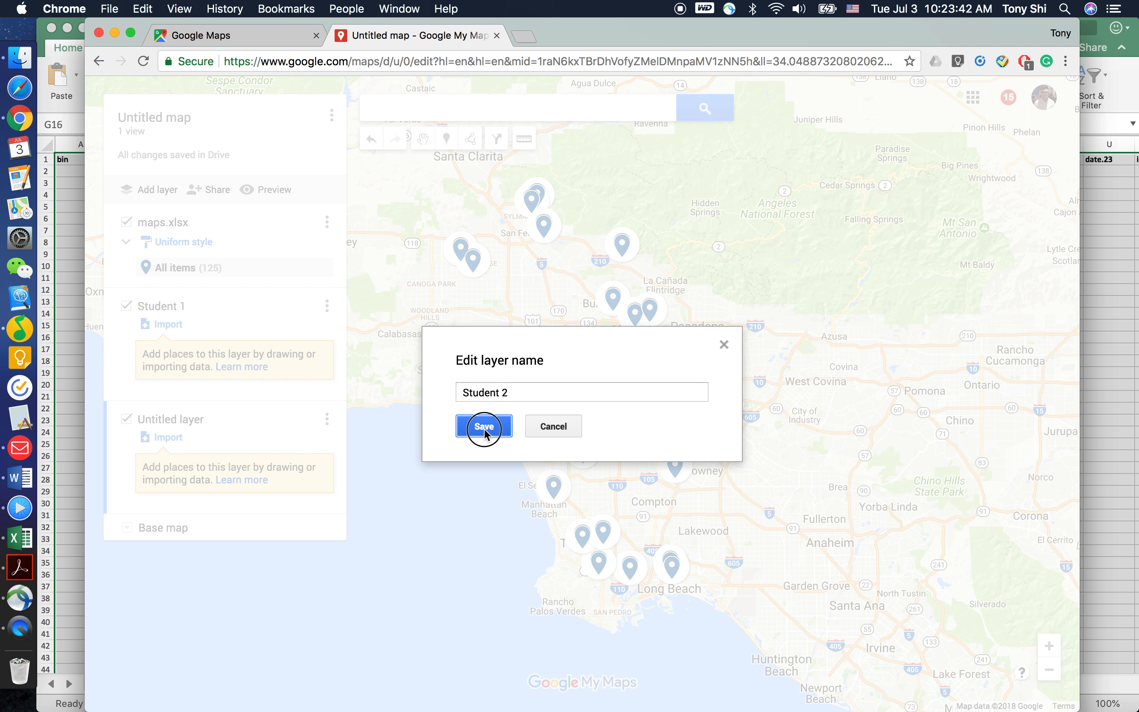
left_click(484, 426)
Step: Make Student 1 the active layer of the map
left_click(229, 317)
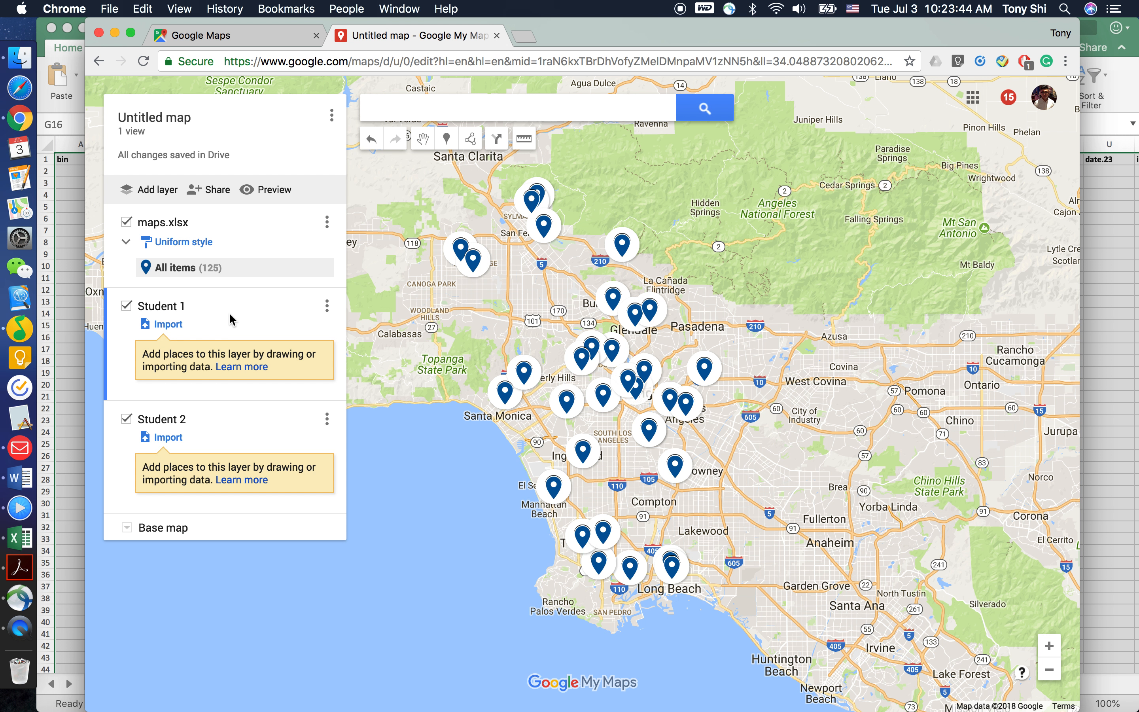
left_click(262, 242)
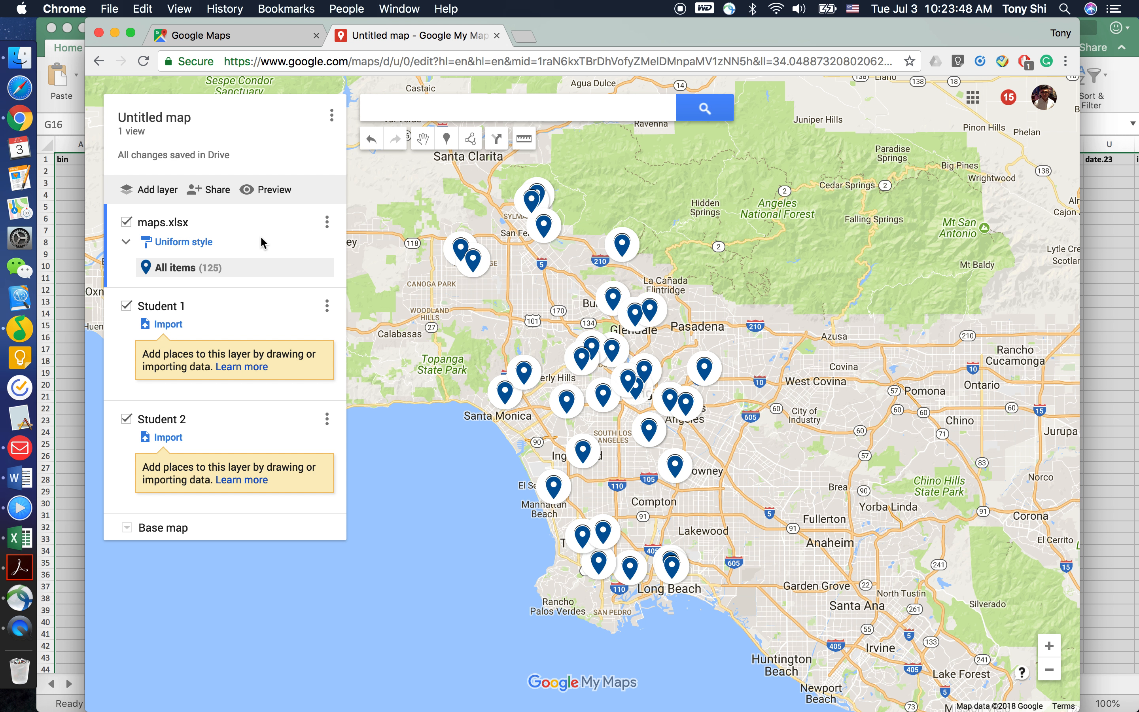
left_click(227, 325)
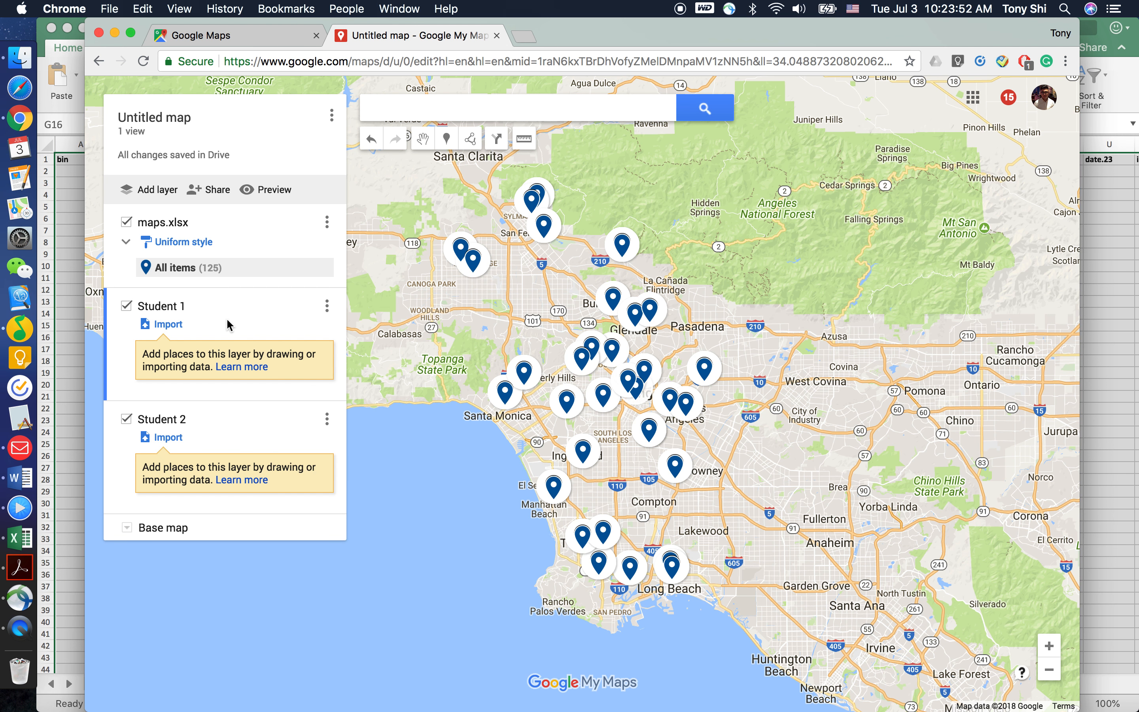
double_click(759, 408)
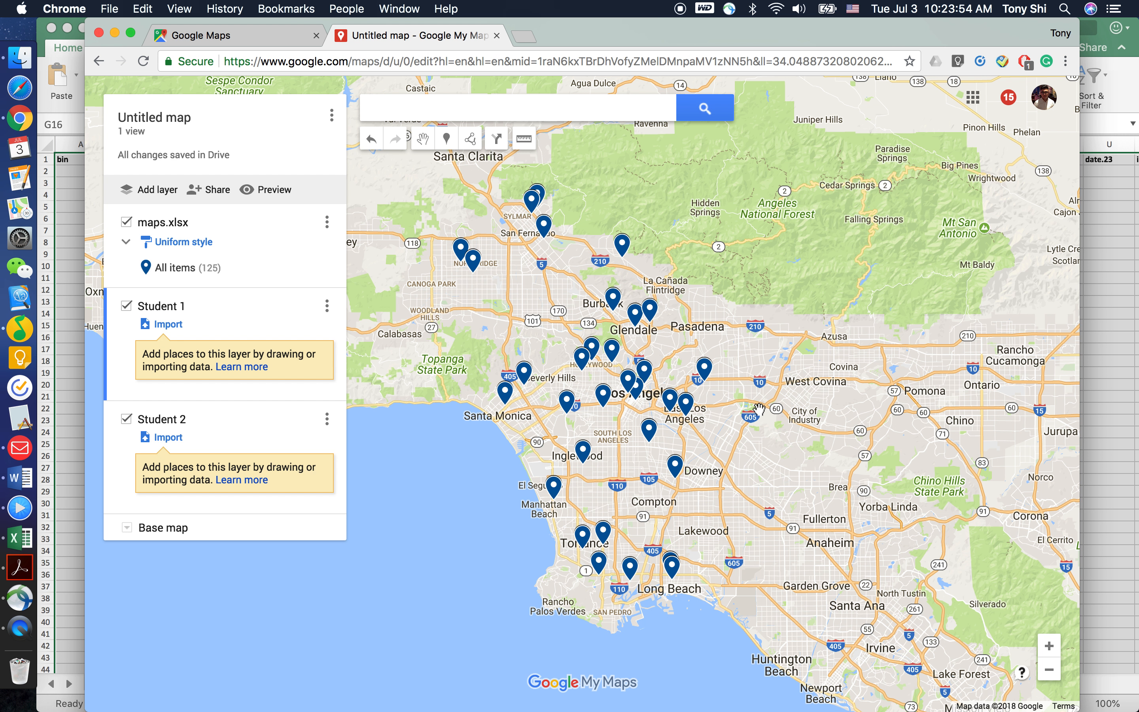
left_click_drag(681, 394, 979, 444)
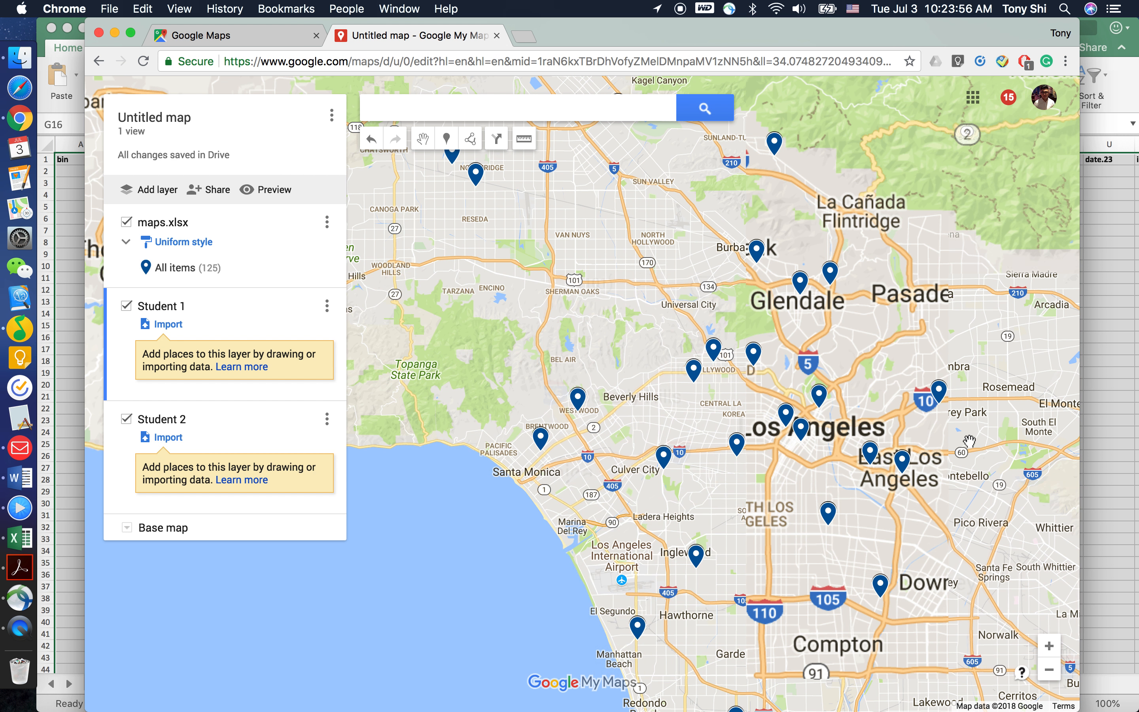
scroll(976, 424, "down", 3)
left_click_drag(977, 347, 822, 341)
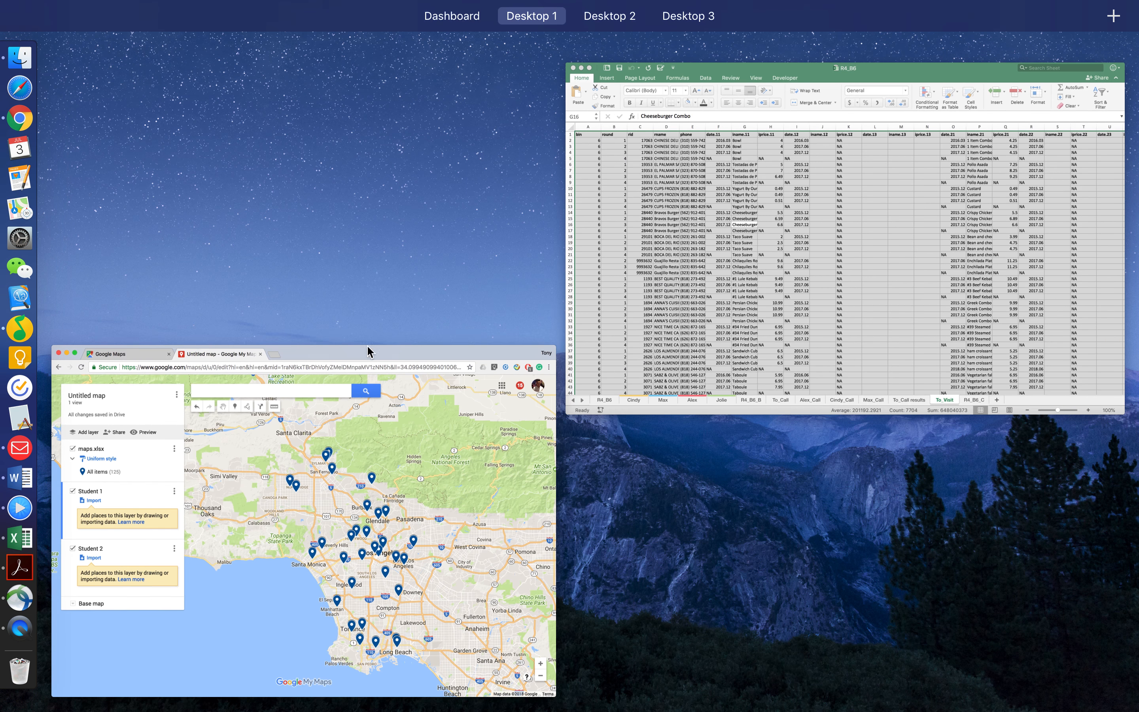
left_click(186, 406)
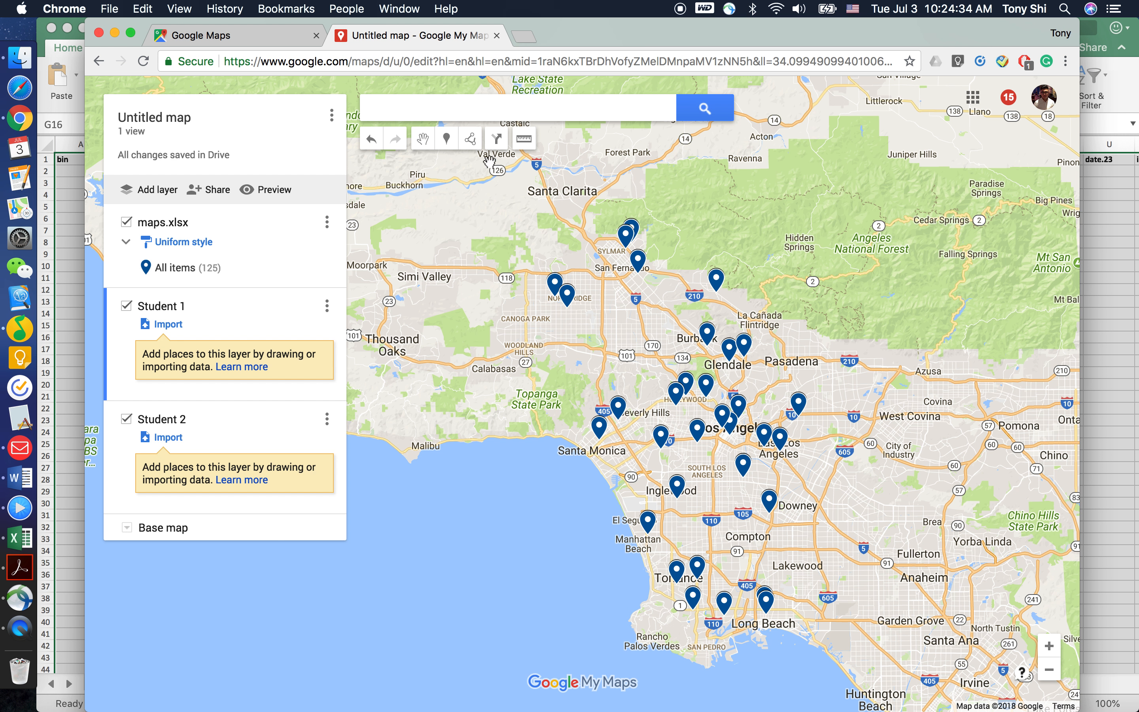
Step: Draw a closed polygon of about 1,300 km² in the Student 1 layer around the northern markers, from Sylmar to Santa Monica and downtown Los Angeles
left_click(476, 145)
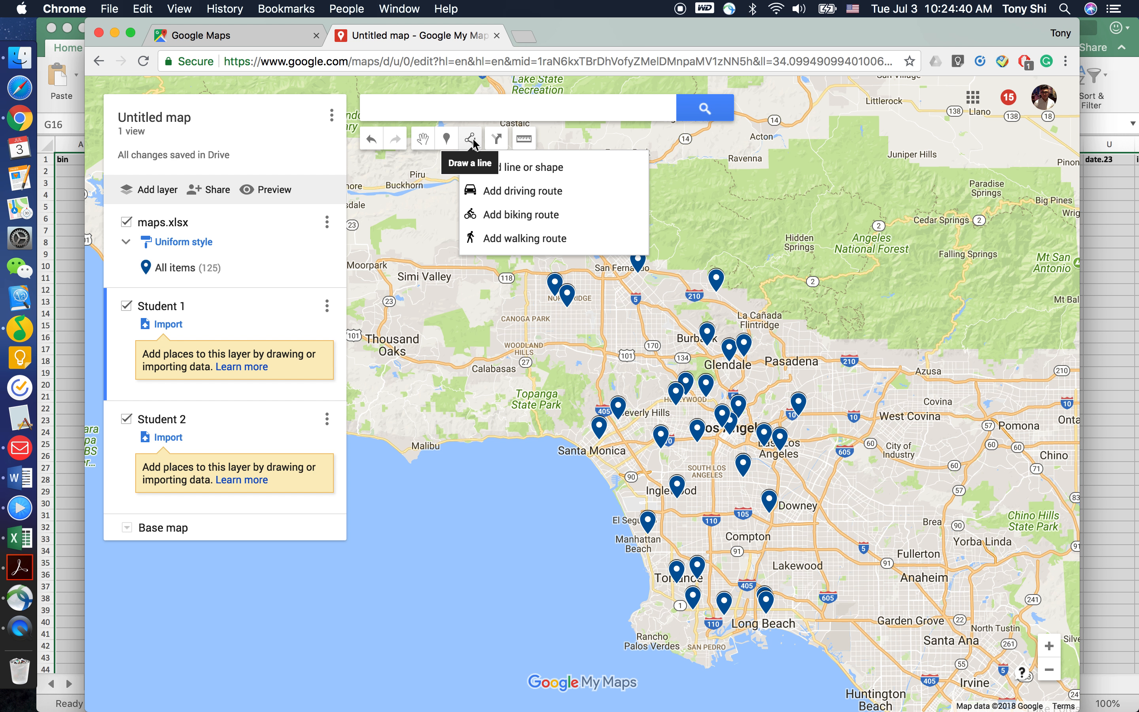
left_click(512, 175)
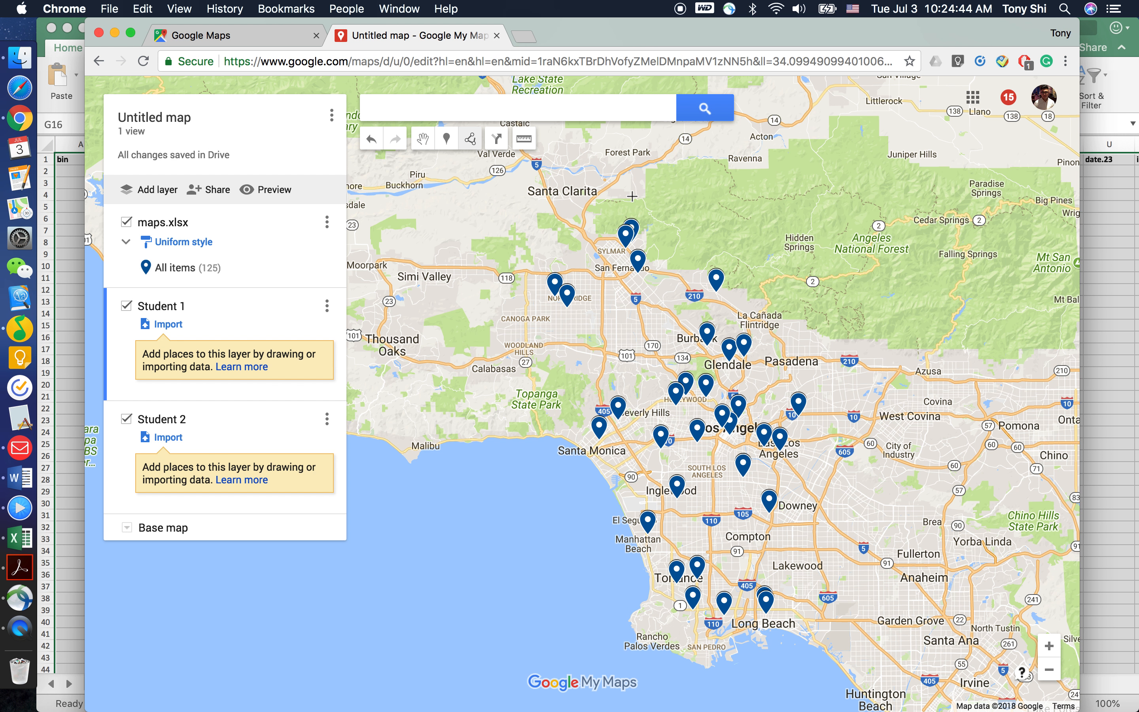
left_click(639, 207)
left_click(740, 244)
left_click(789, 380)
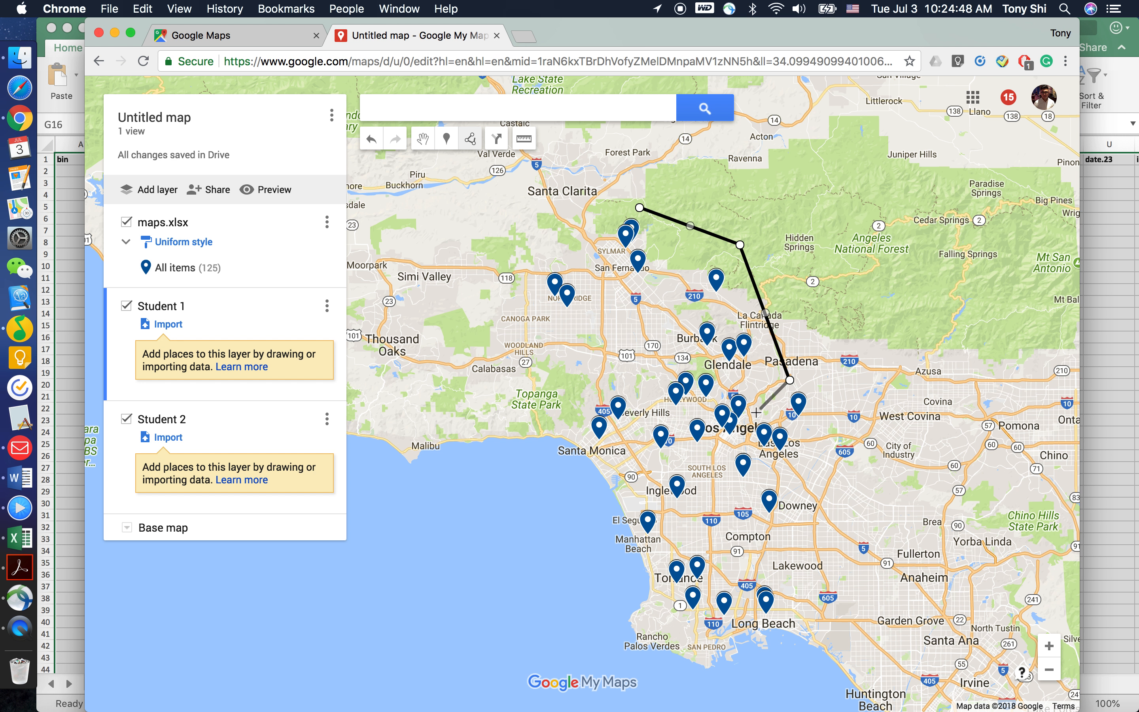
left_click(739, 432)
left_click(590, 460)
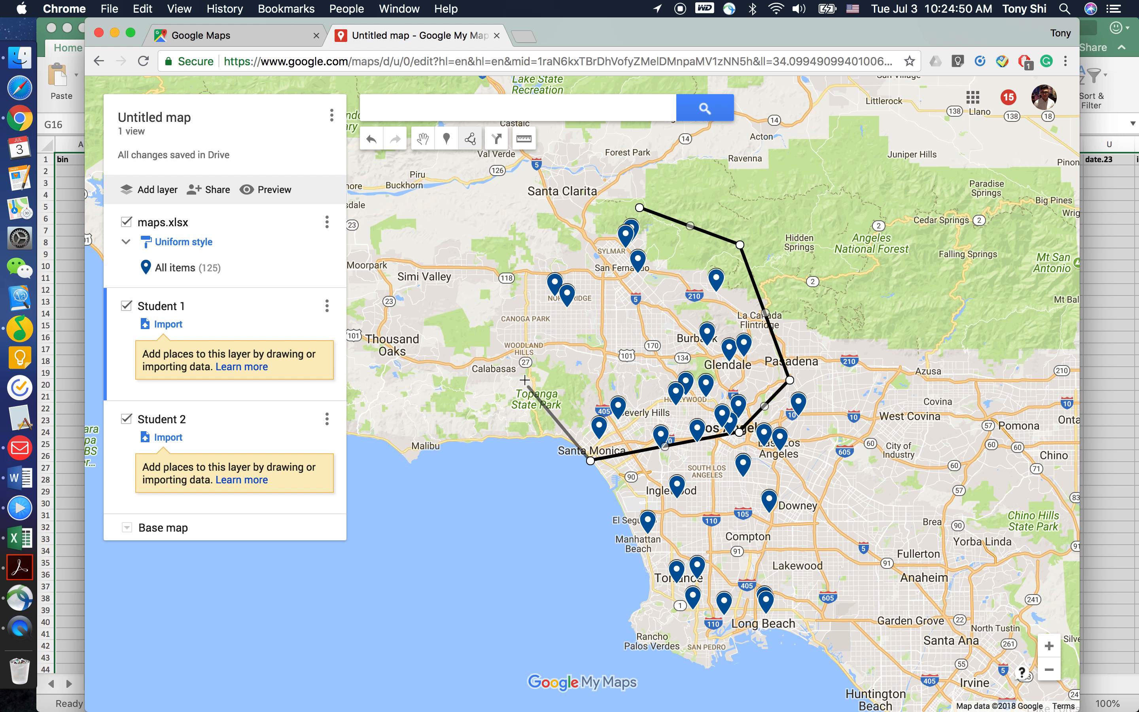
left_click(515, 290)
left_click(544, 224)
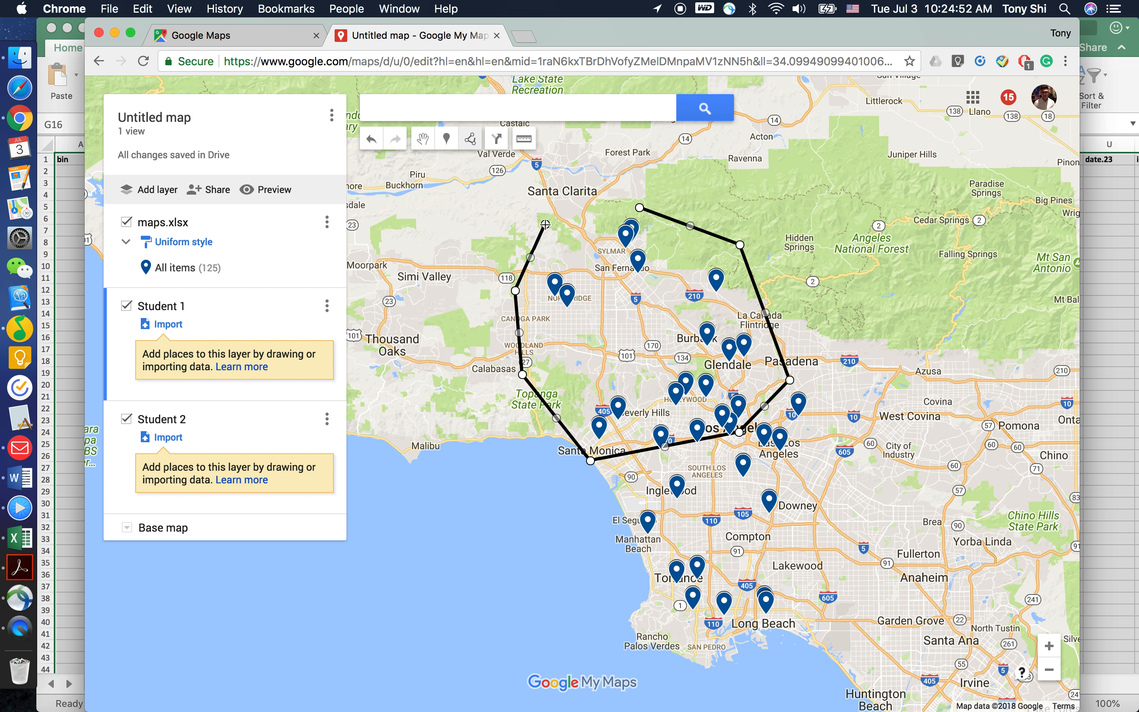
left_click(639, 208)
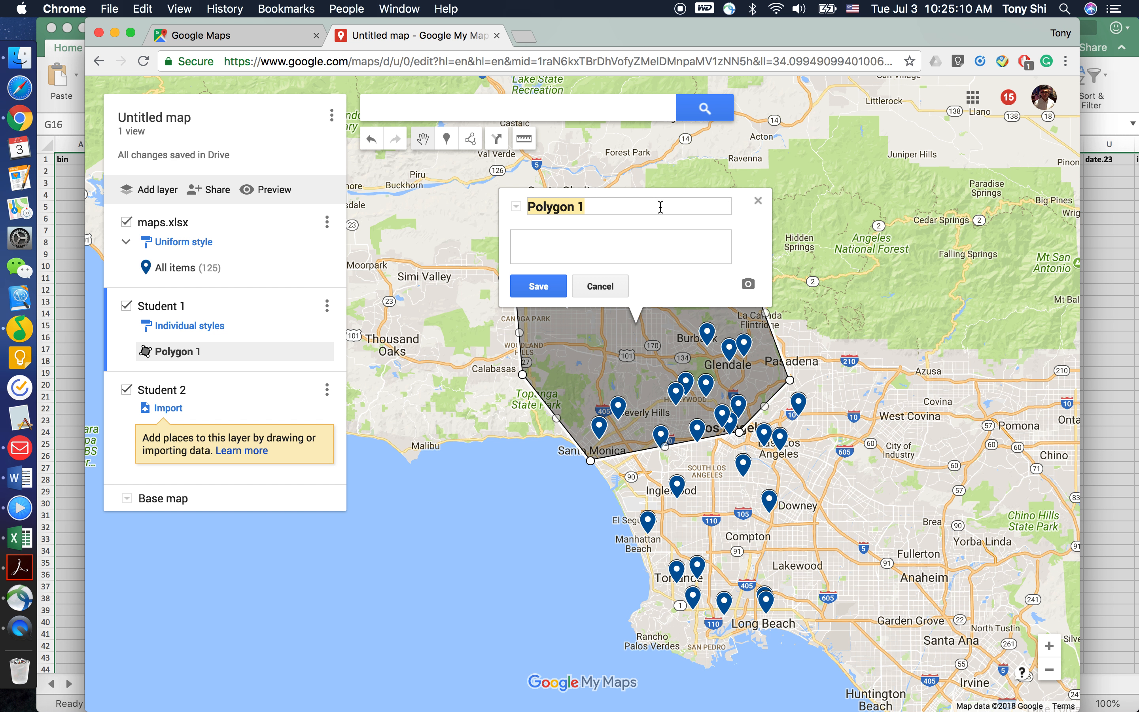
Step: Name the new northern polygon Student 1 and save it
type("Studne")
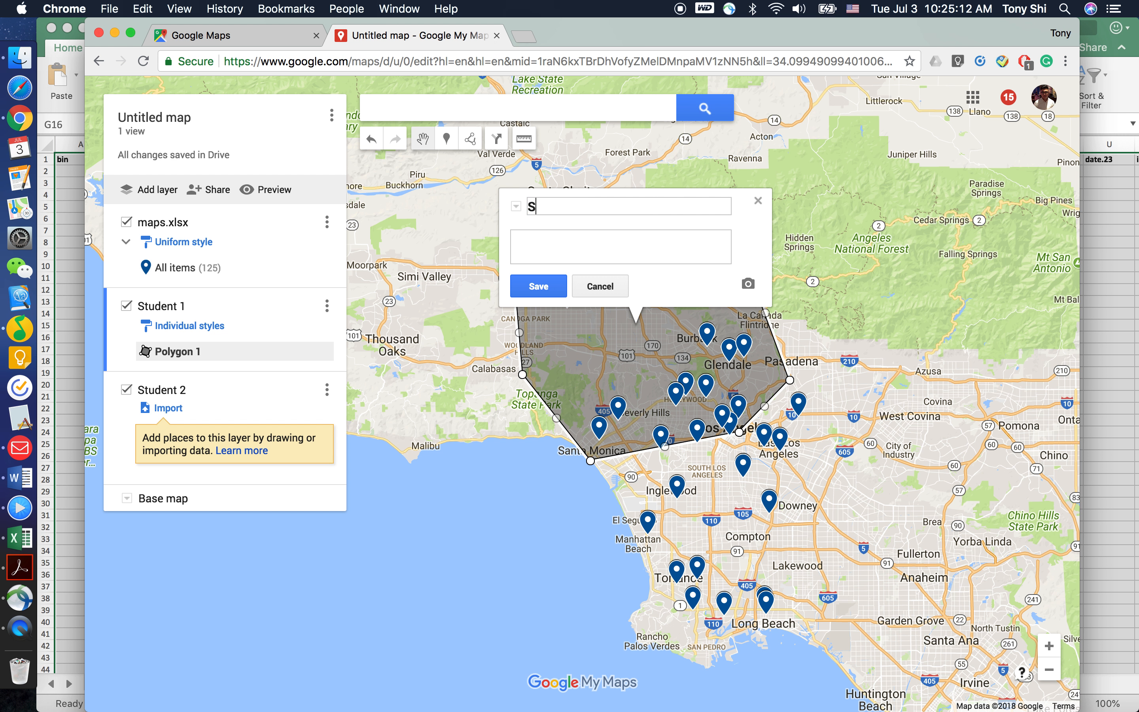
key("BackSpace")
key("BackSpace")
type("ent 1")
left_click(540, 287)
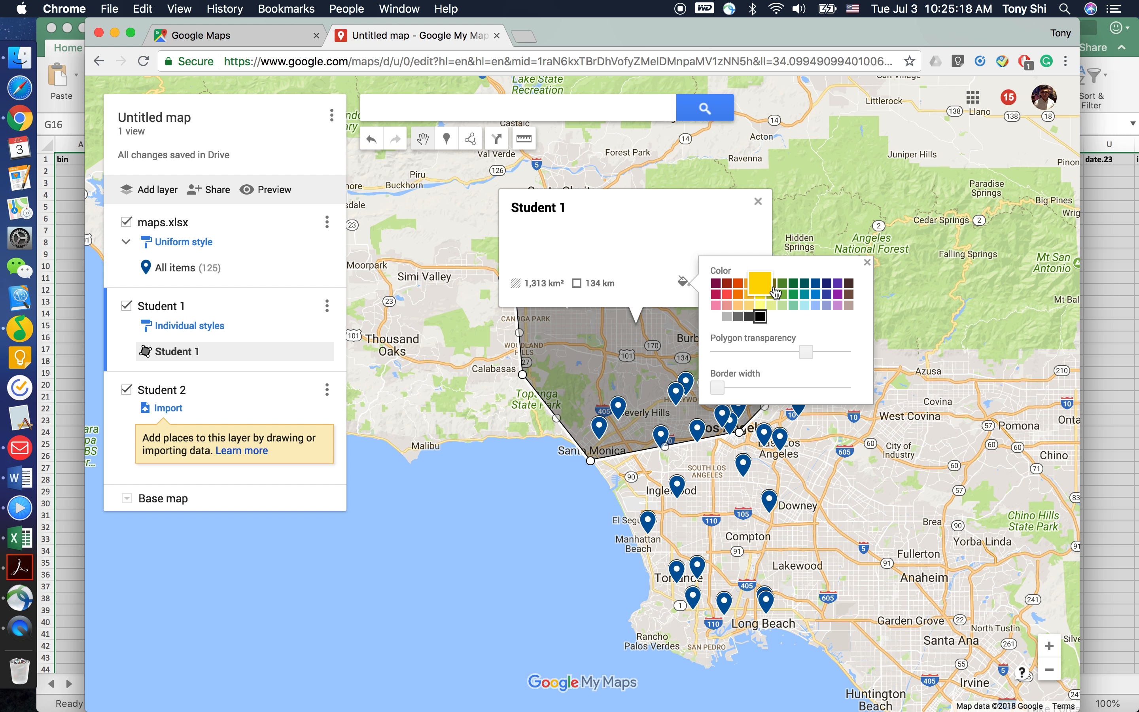
Step: Colour the Student 1 polygon yellow and close its details
mouse_move(682, 284)
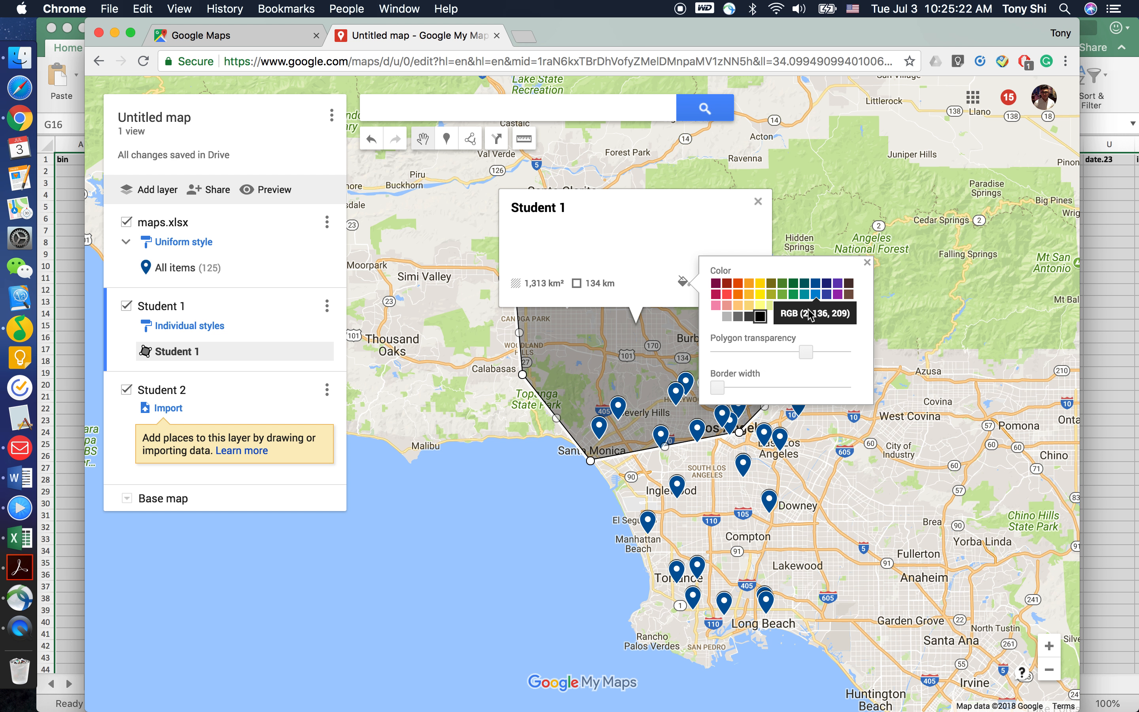
left_click(764, 289)
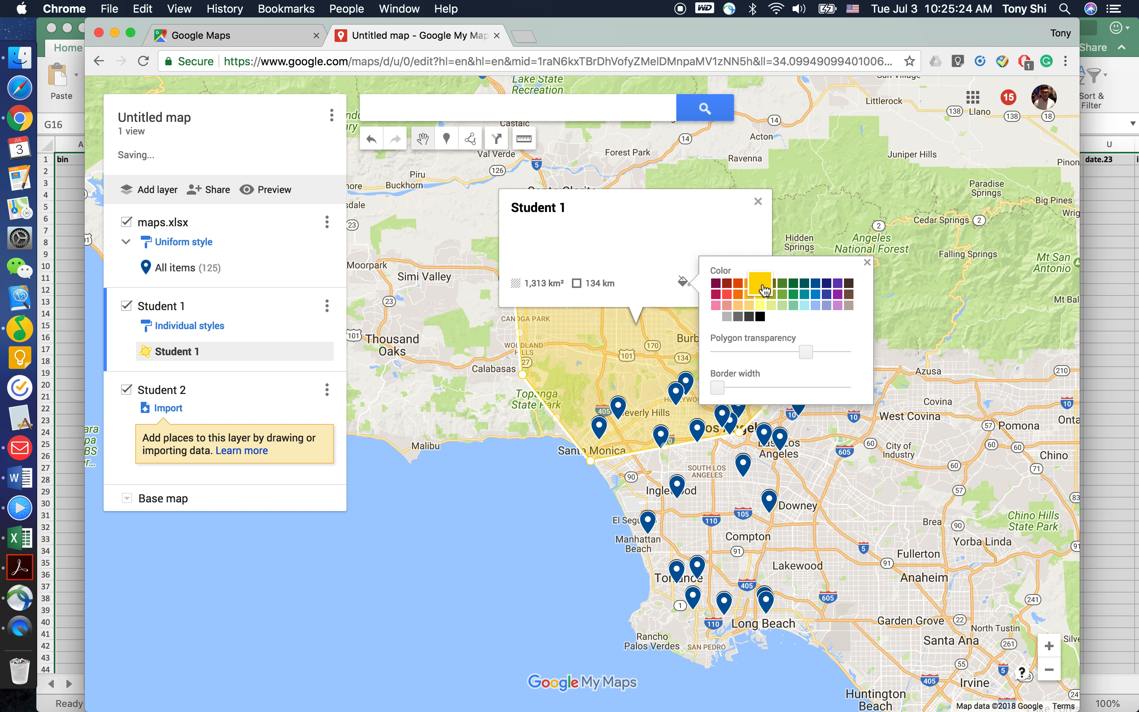
left_click(758, 202)
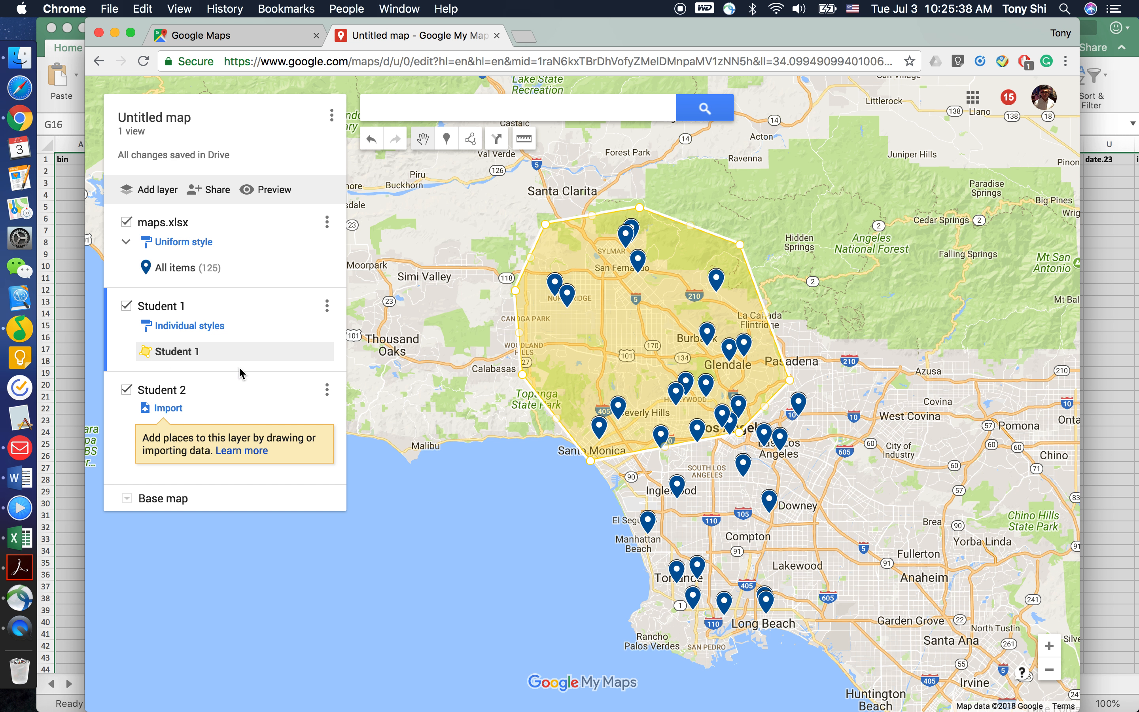
Step: Draw a closed polygon of about 1,000 km² in the Student 2 layer around the southern markers, from East Los Angeles to Long Beach and Torrance
left_click(240, 385)
left_click(470, 140)
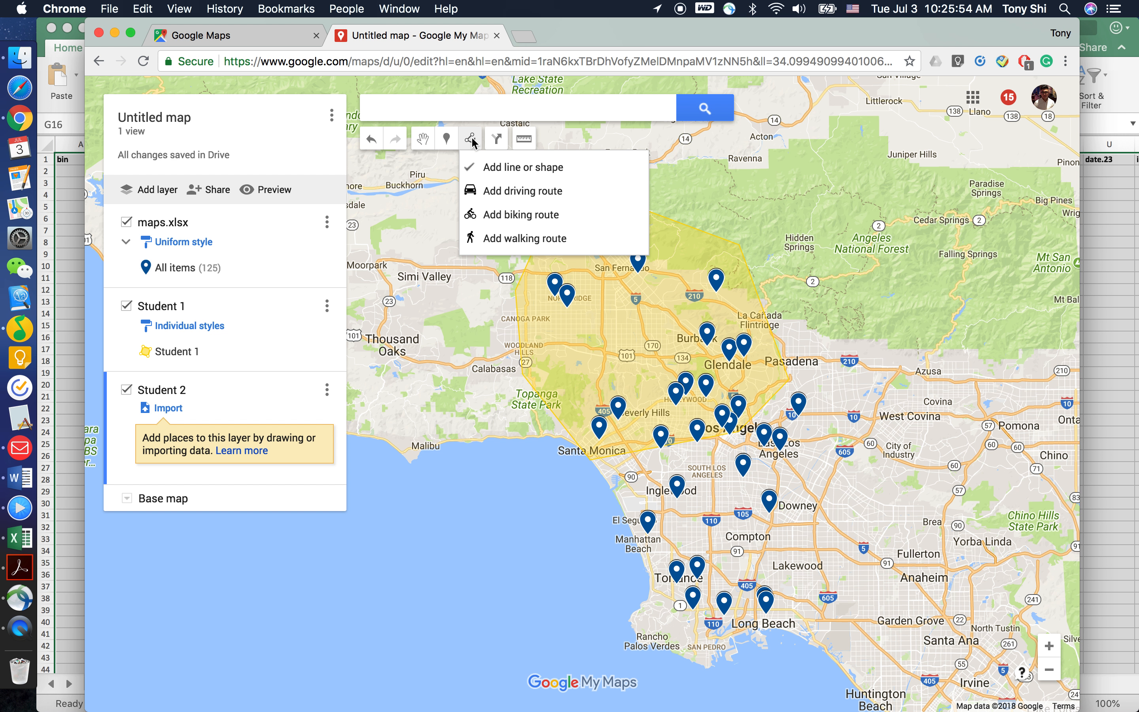
left_click(516, 171)
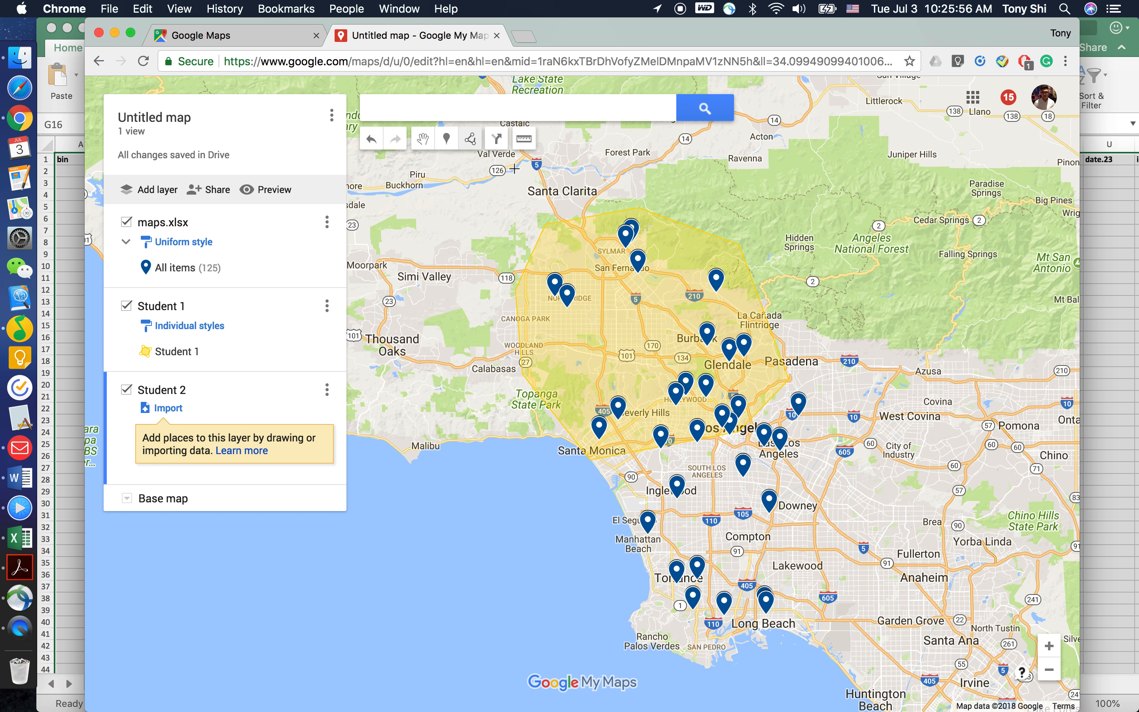
left_click(812, 387)
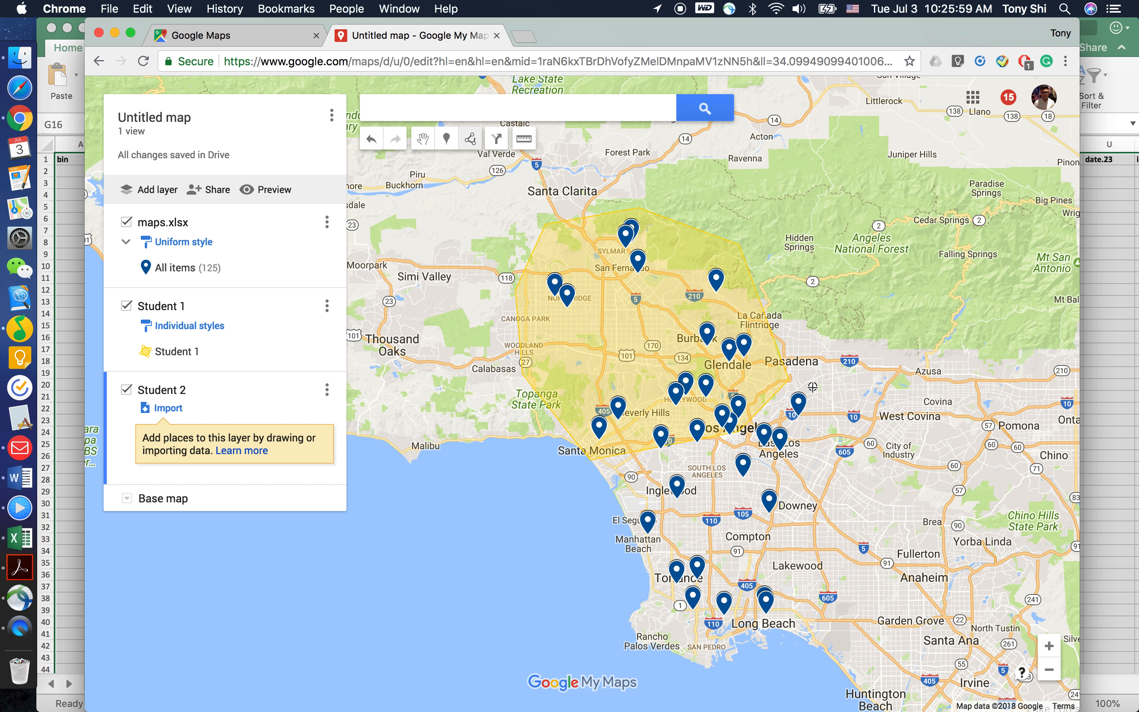
left_click(828, 566)
left_click(756, 651)
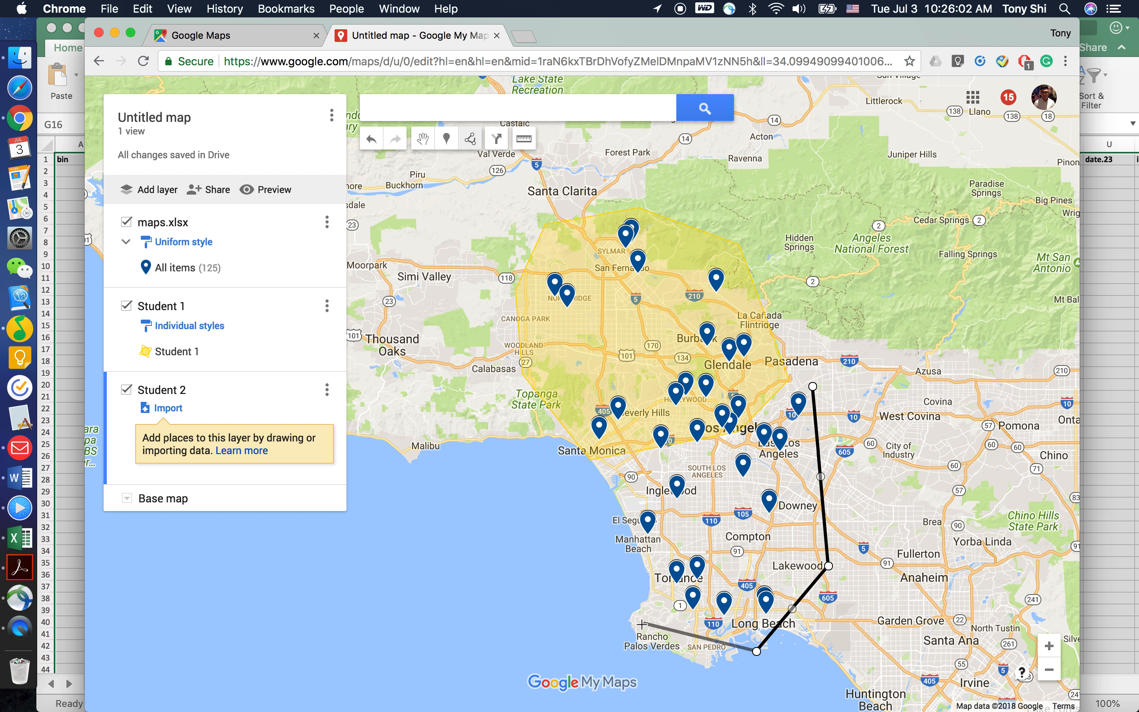
left_click(621, 609)
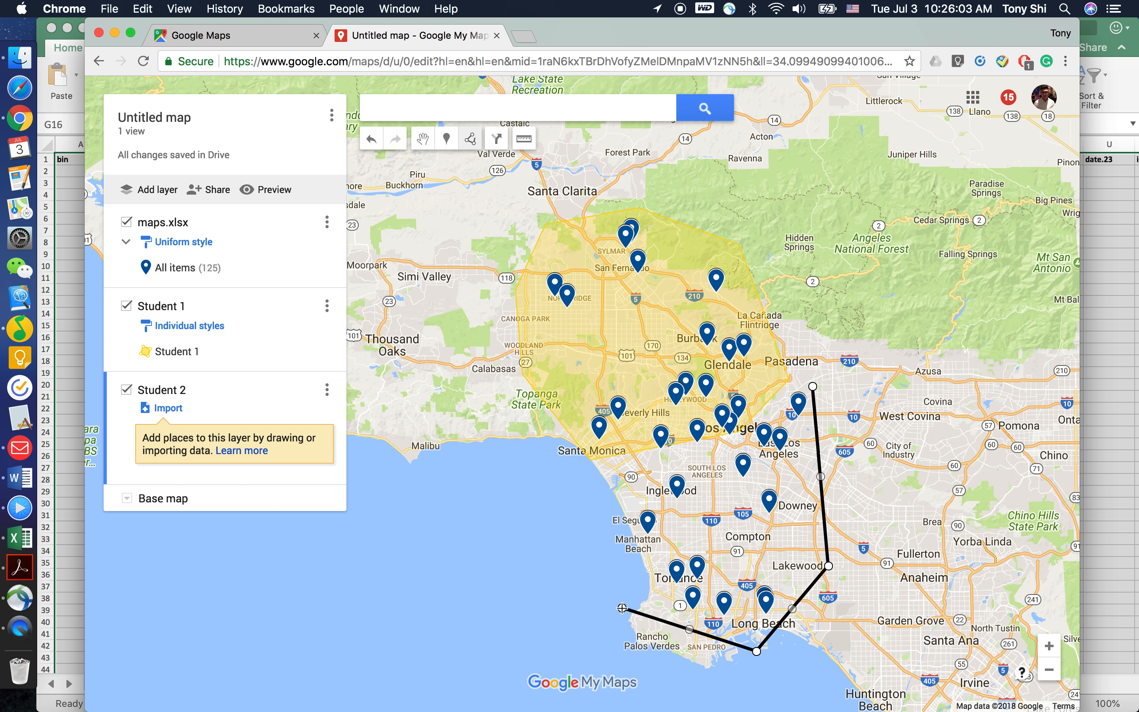
left_click(599, 494)
left_click(702, 449)
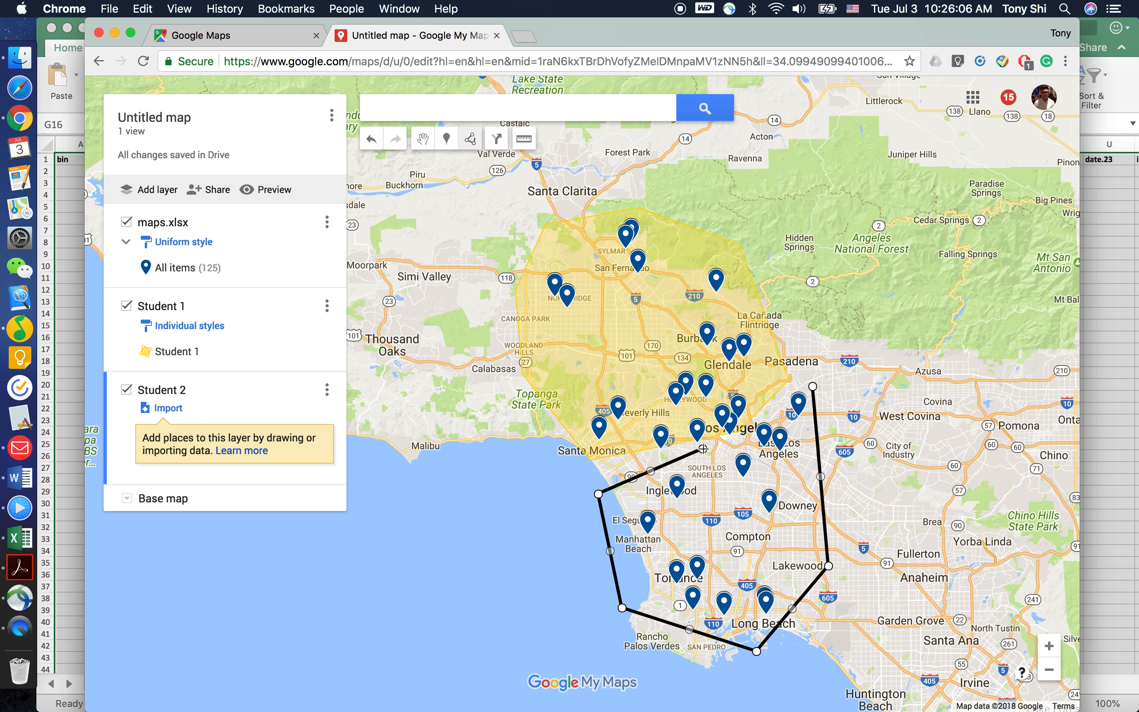
left_click(813, 387)
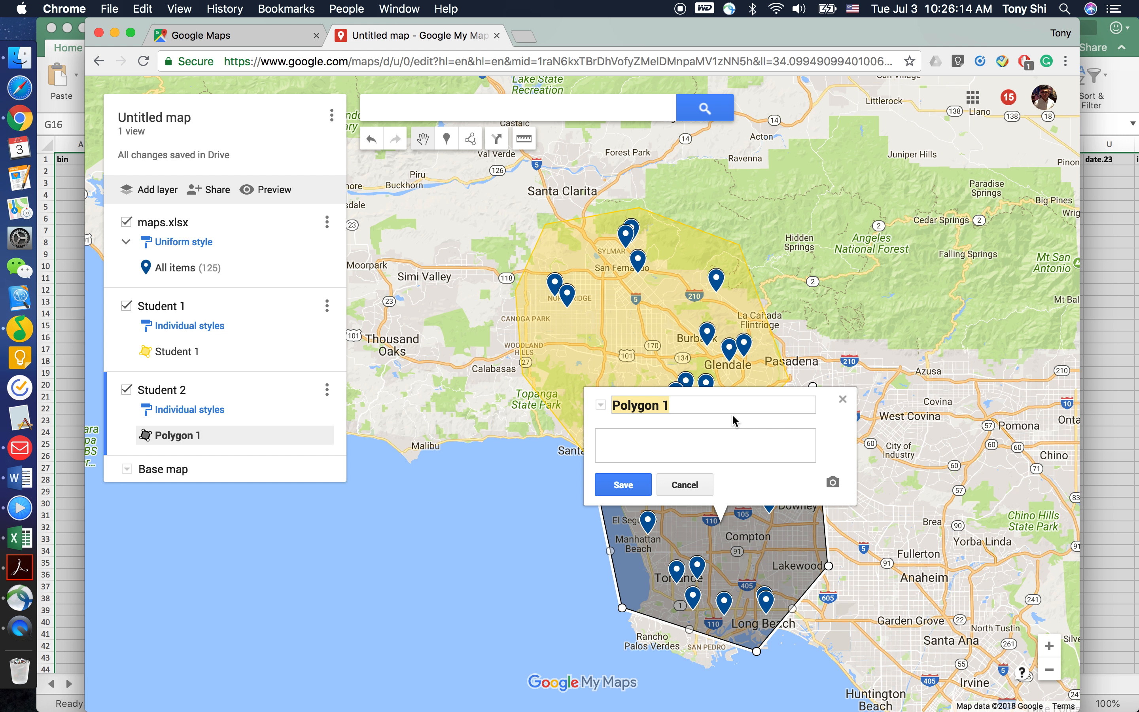
Step: Name the new southern polygon Student 2 and save it
type("Stu")
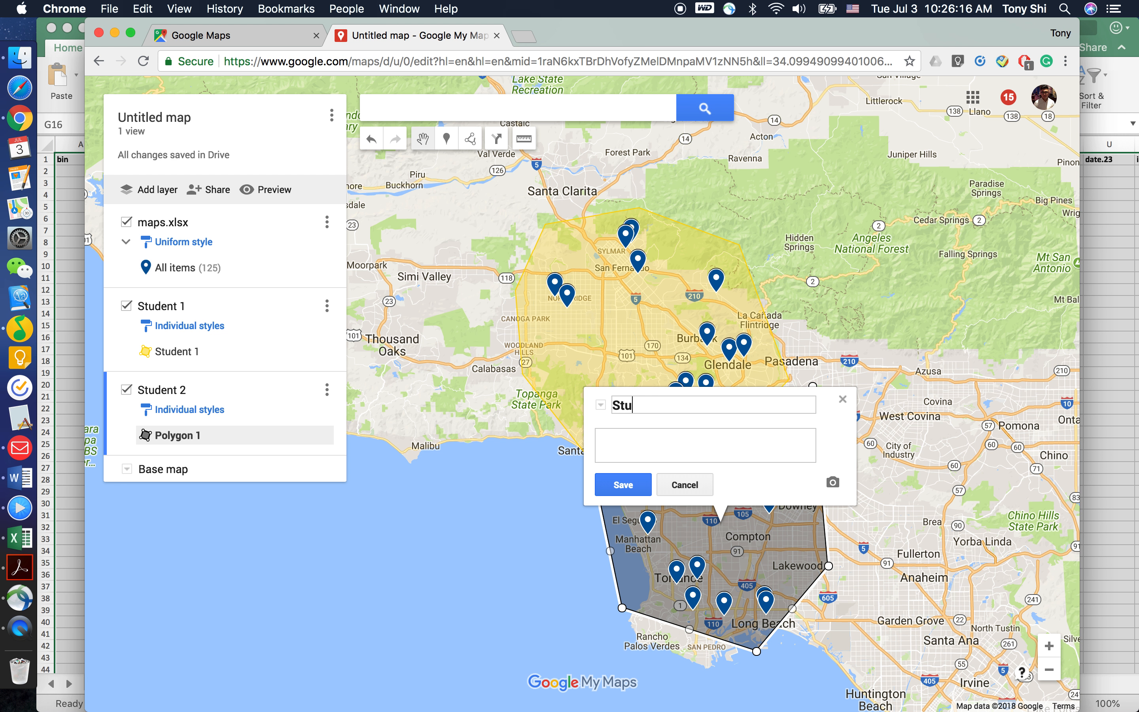
type("dent 2")
left_click(611, 484)
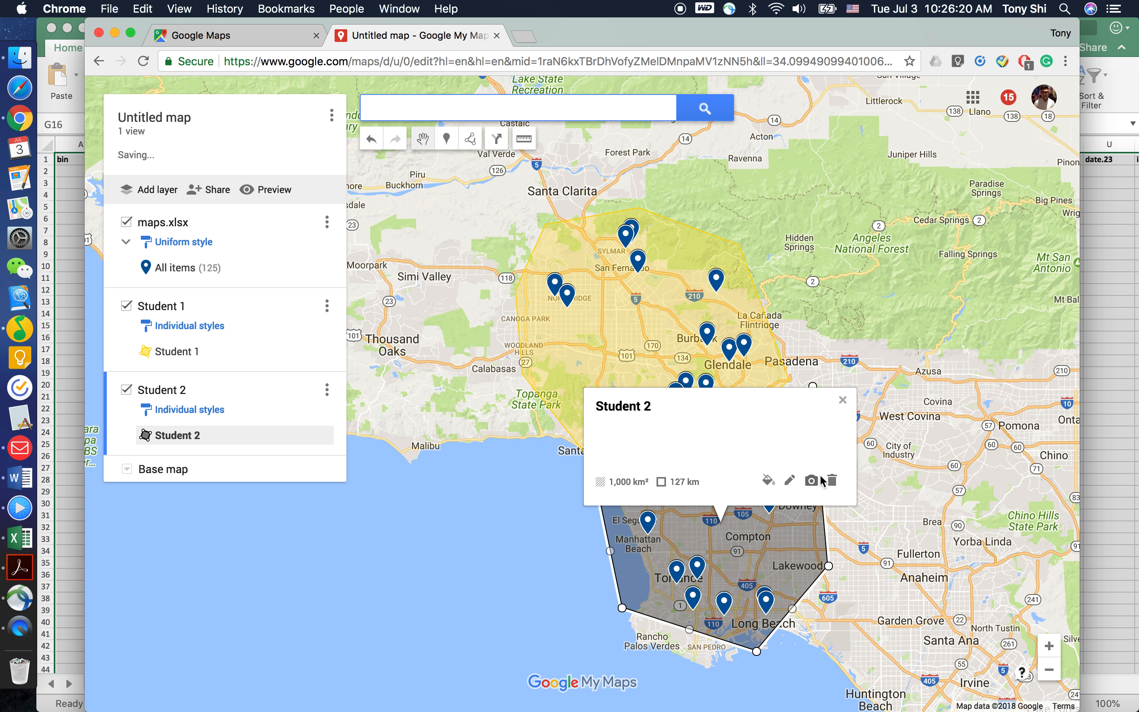
Step: Colour the Student 2 polygon dark red and lower its transparency until the fill is nearly opaque
left_click(768, 481)
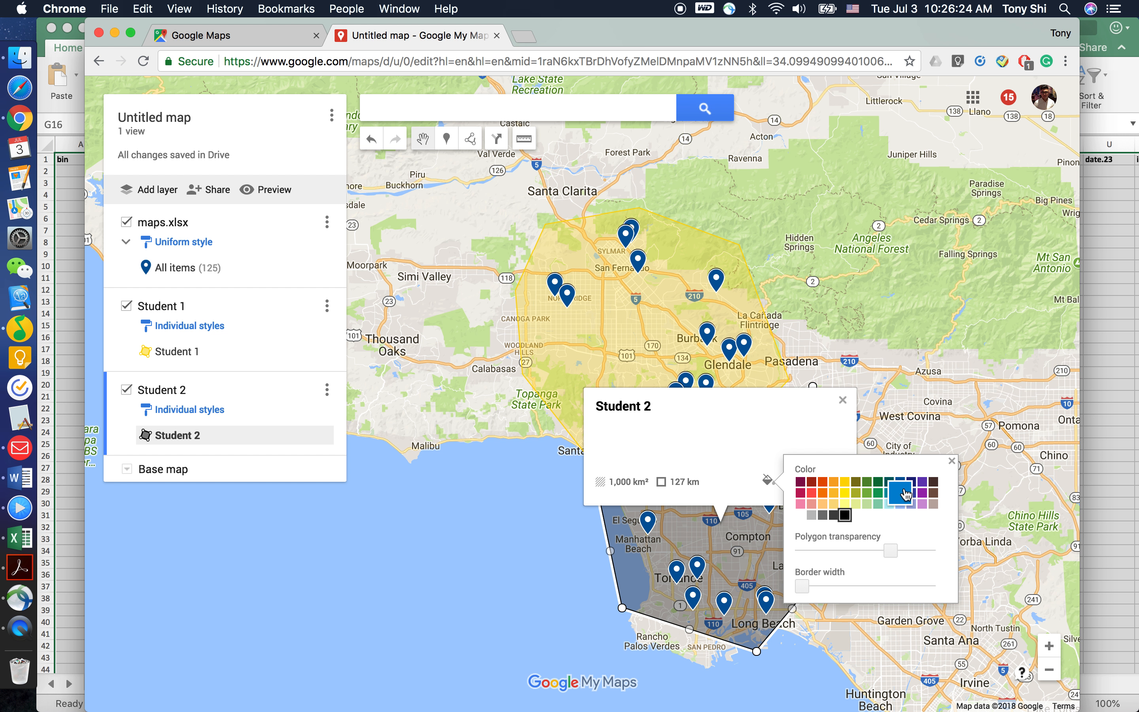
left_click(877, 493)
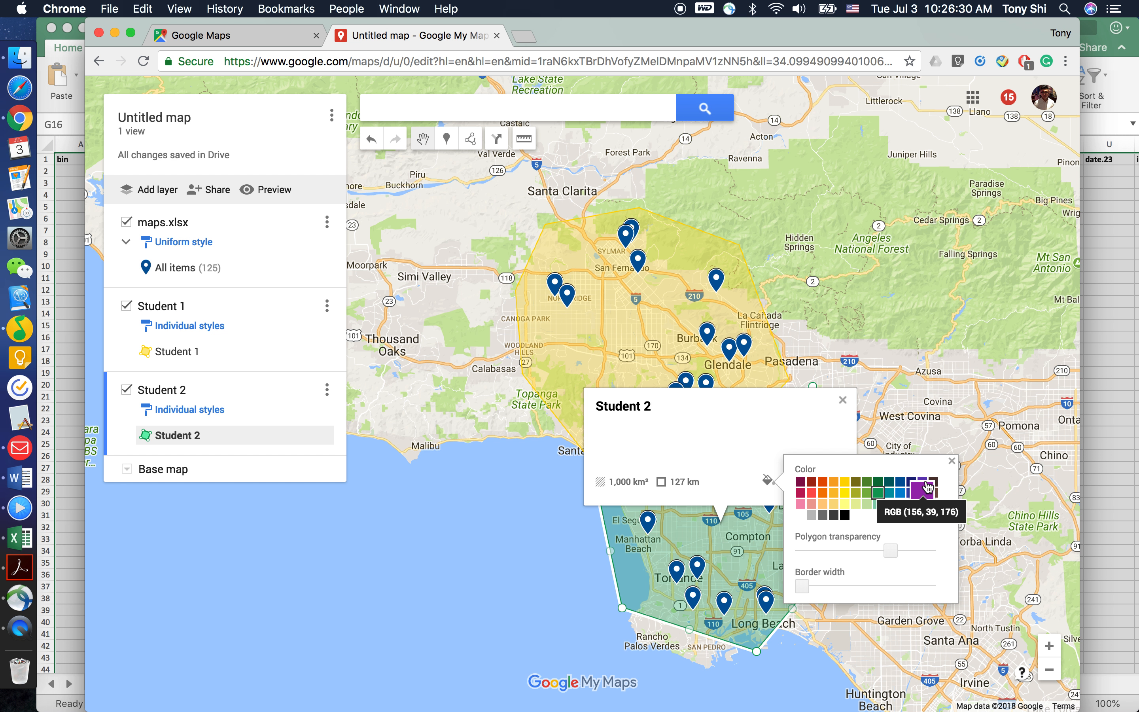
left_click(805, 487)
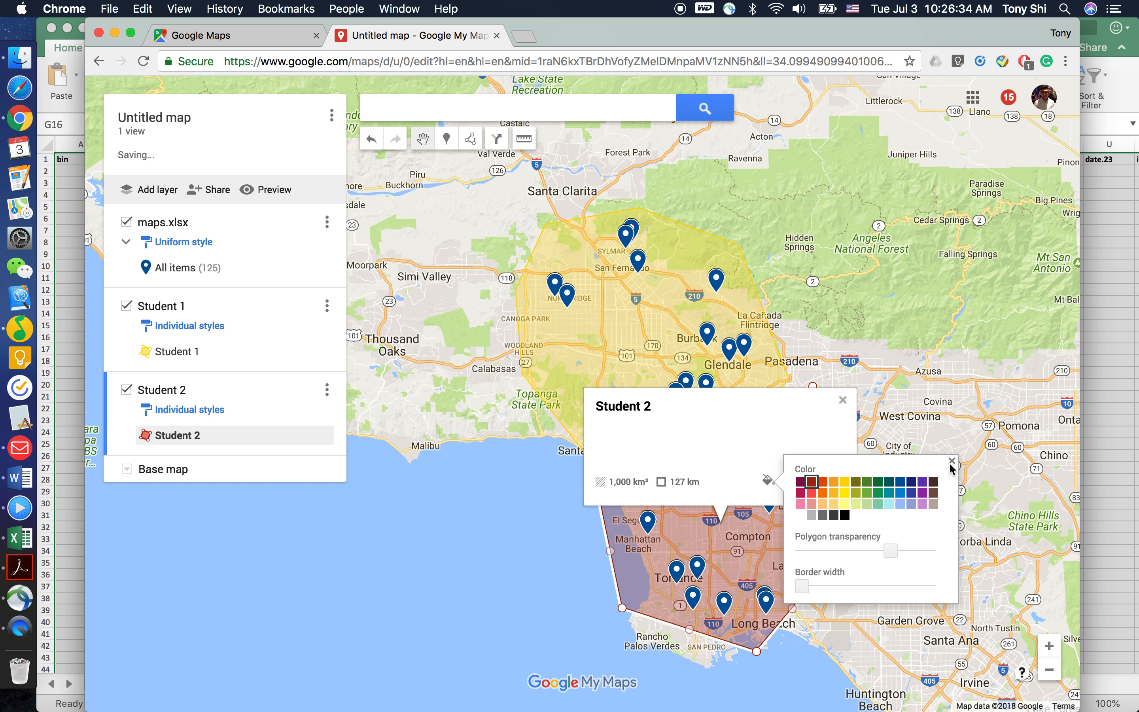
left_click_drag(891, 552, 829, 558)
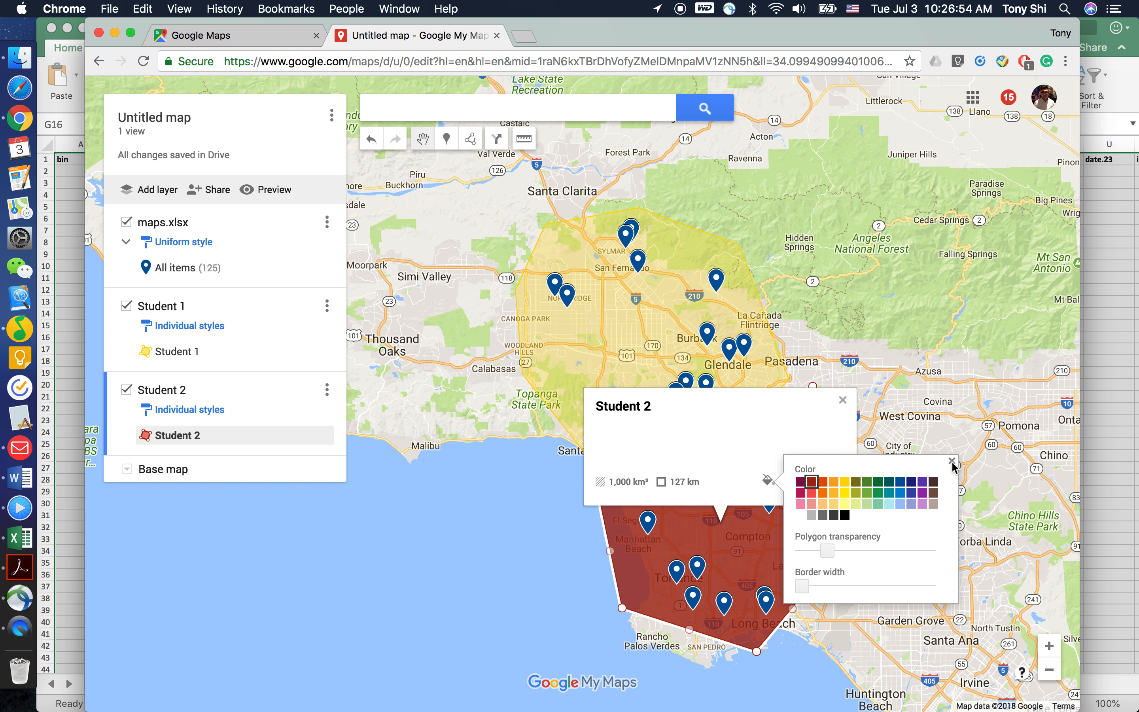
left_click(951, 462)
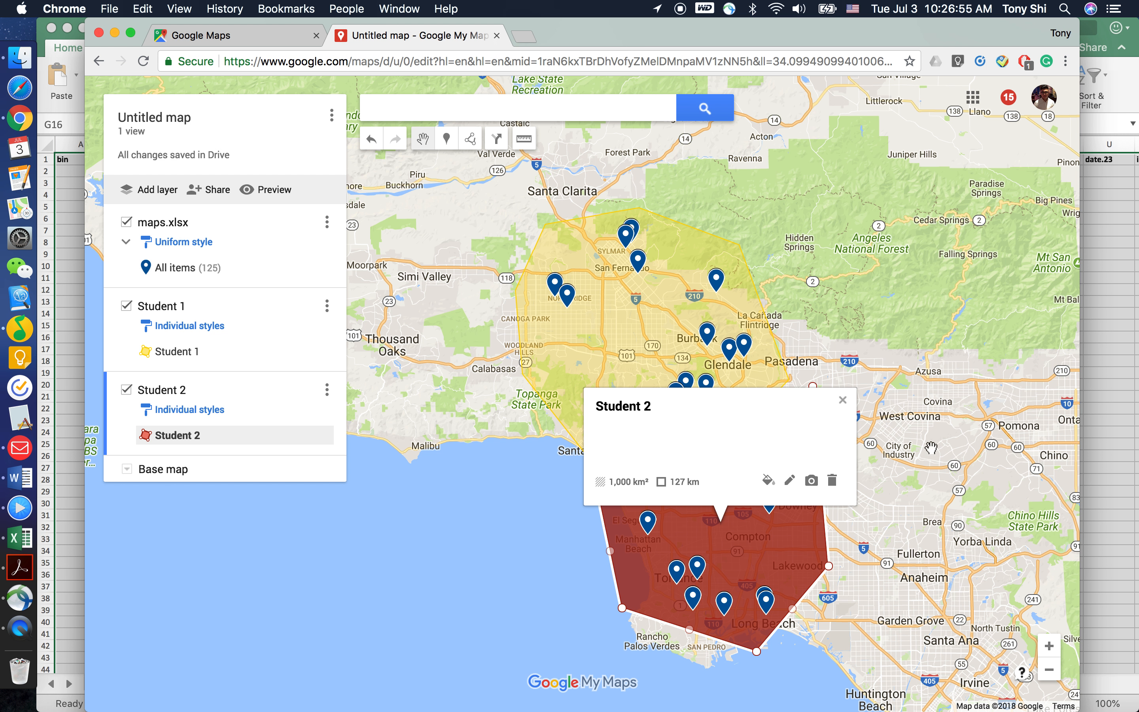
left_click(844, 400)
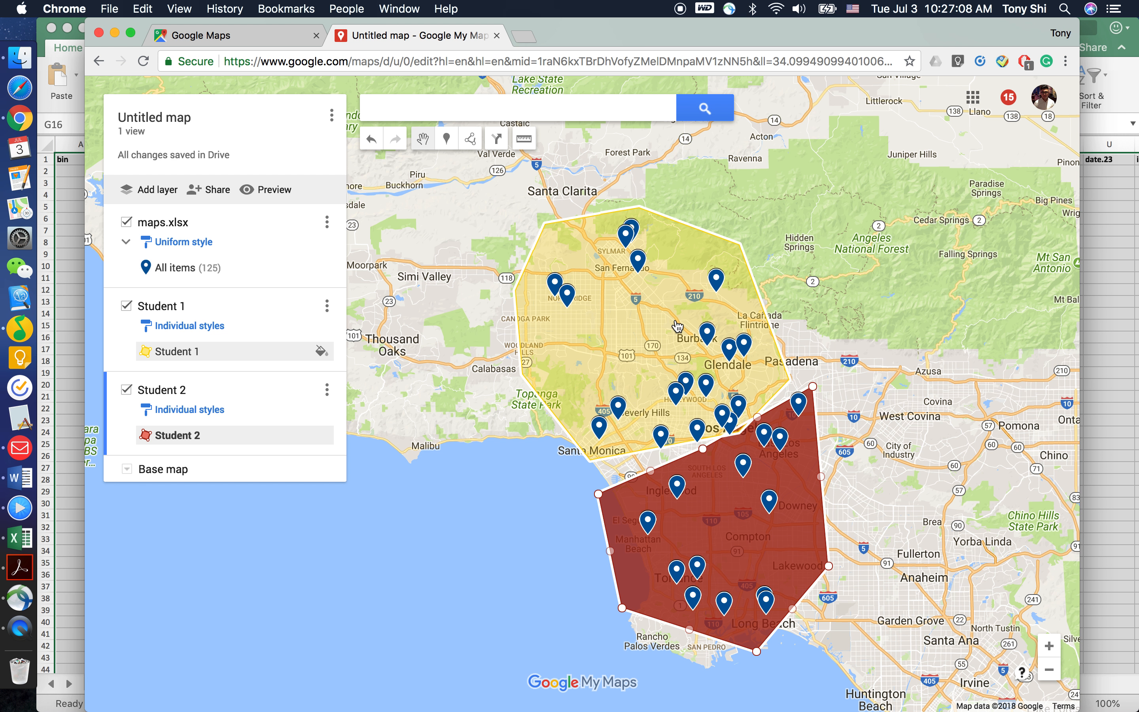
Step: Set the map title to R4_B6 demo and save it
left_click(157, 120)
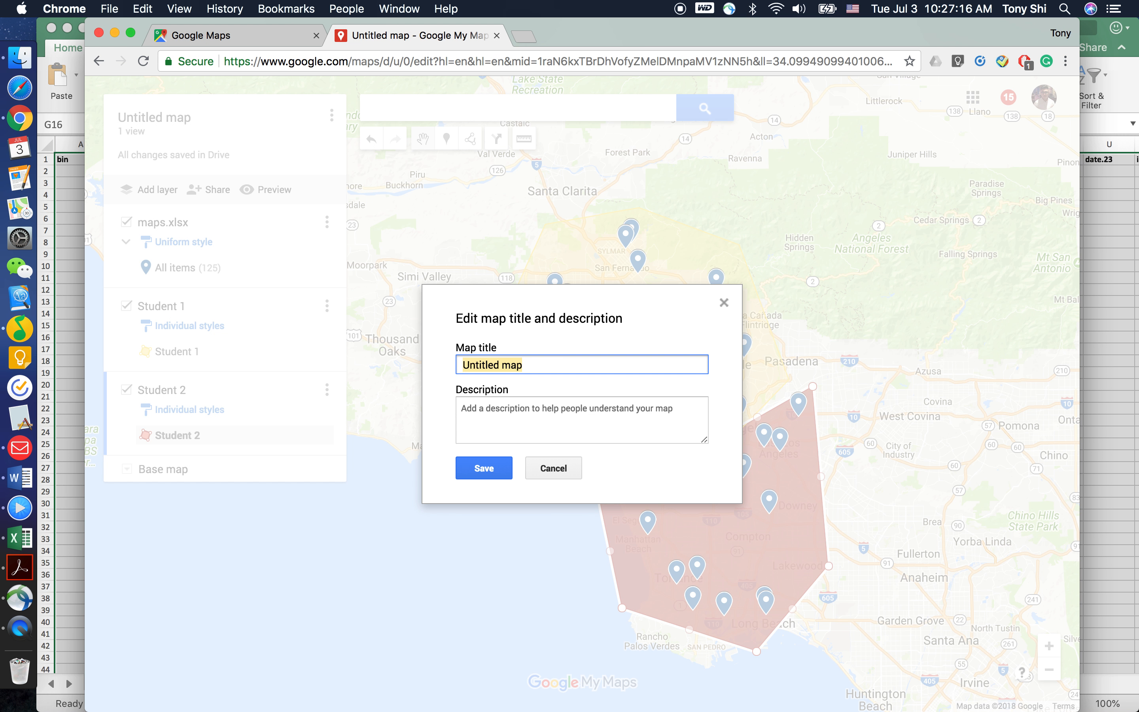
type("R")
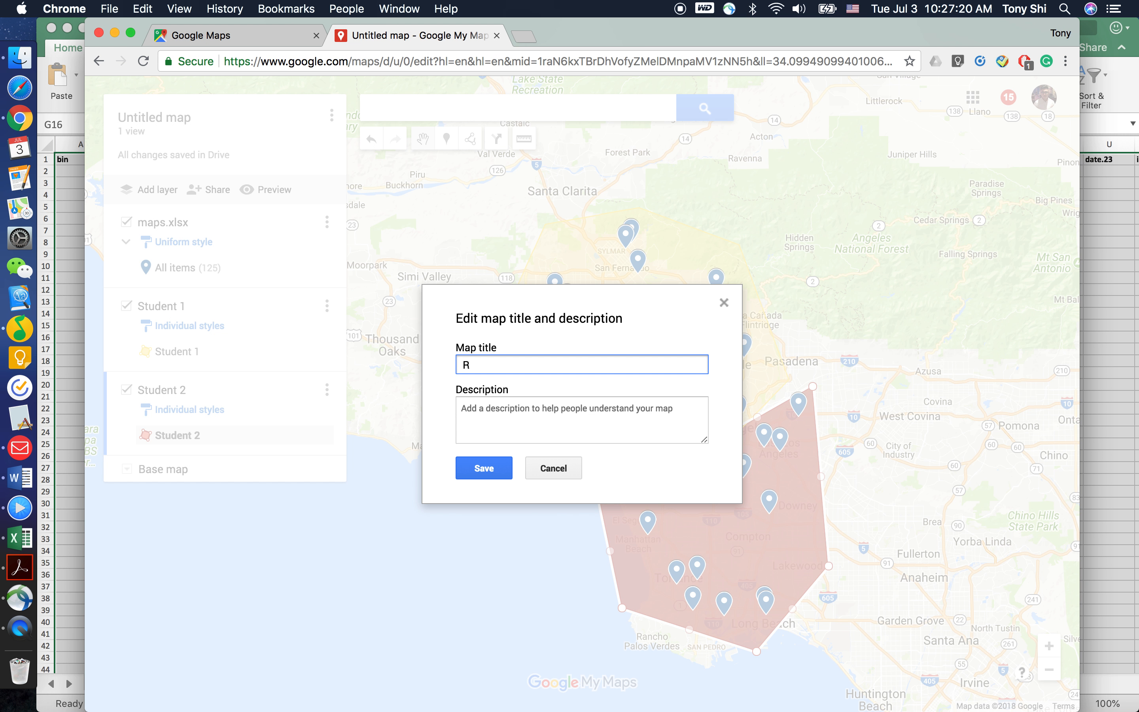
type("4_B6")
type("demo")
left_click(490, 471)
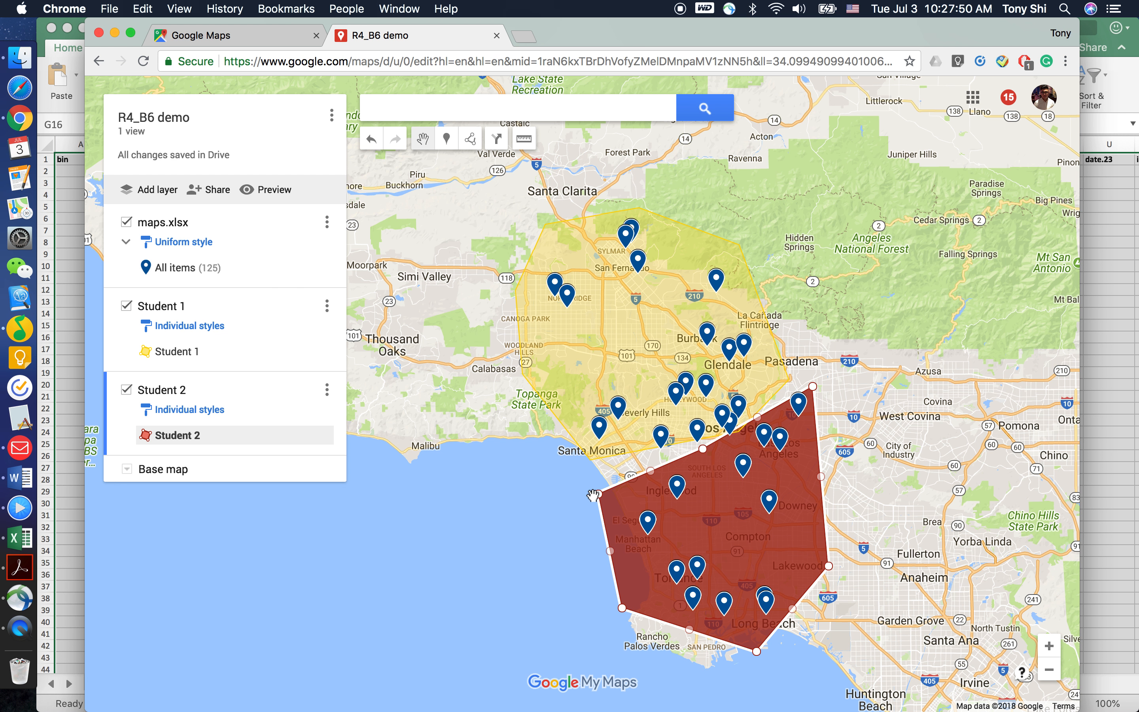
Step: Open the map's sharing settings, add a contact by name as an invitee, and check that the access level is Can edit
left_click(218, 190)
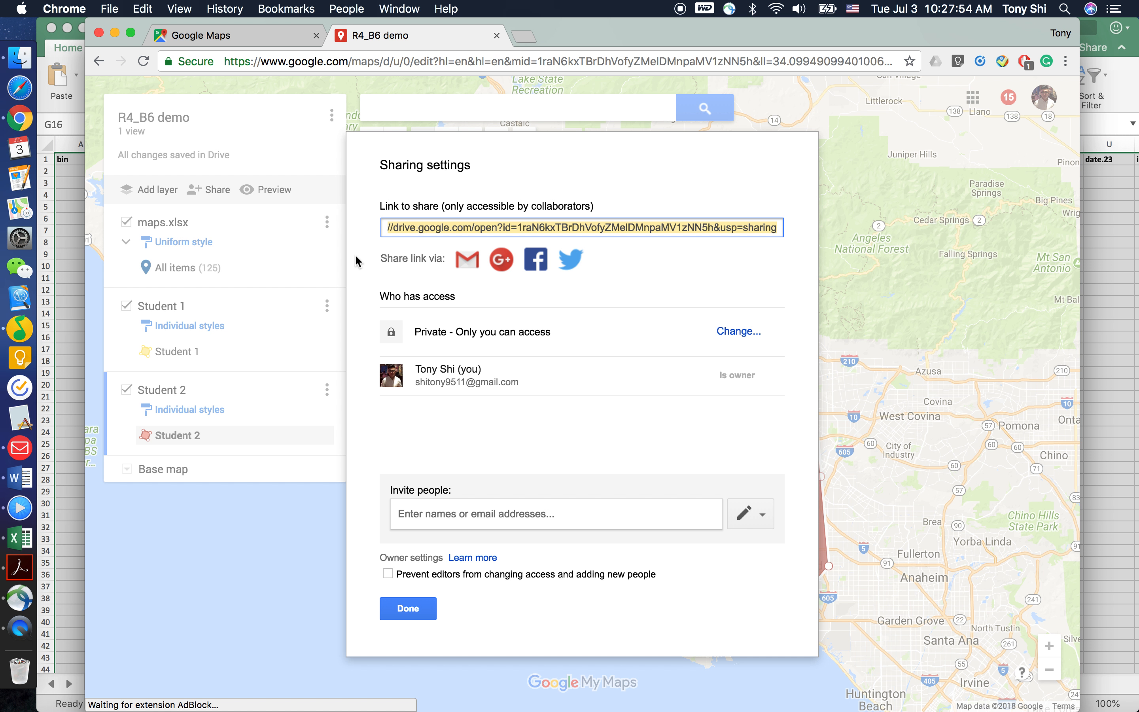
left_click(519, 515)
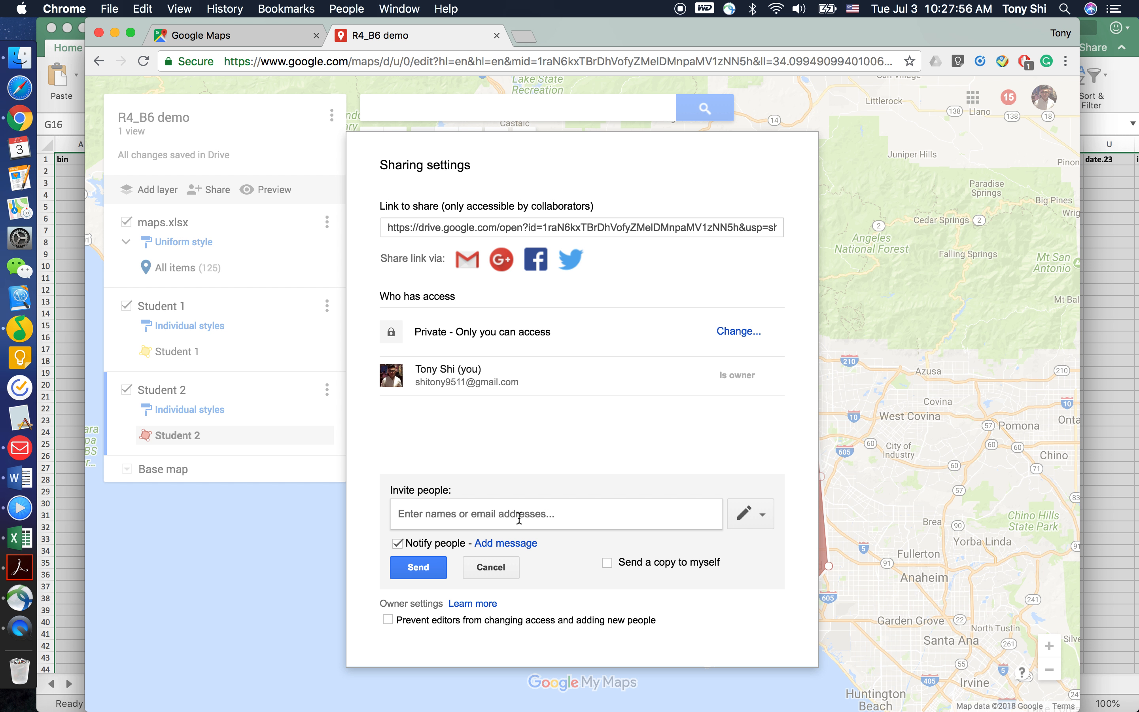
type("chris")
left_click(490, 537)
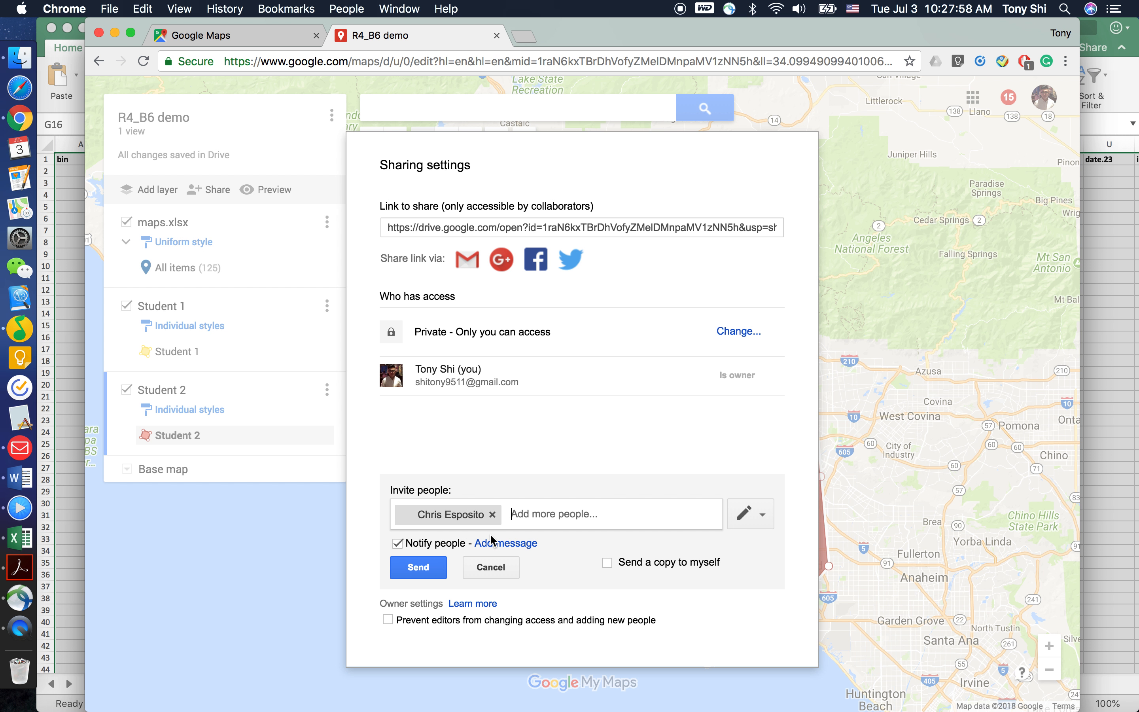
left_click(755, 513)
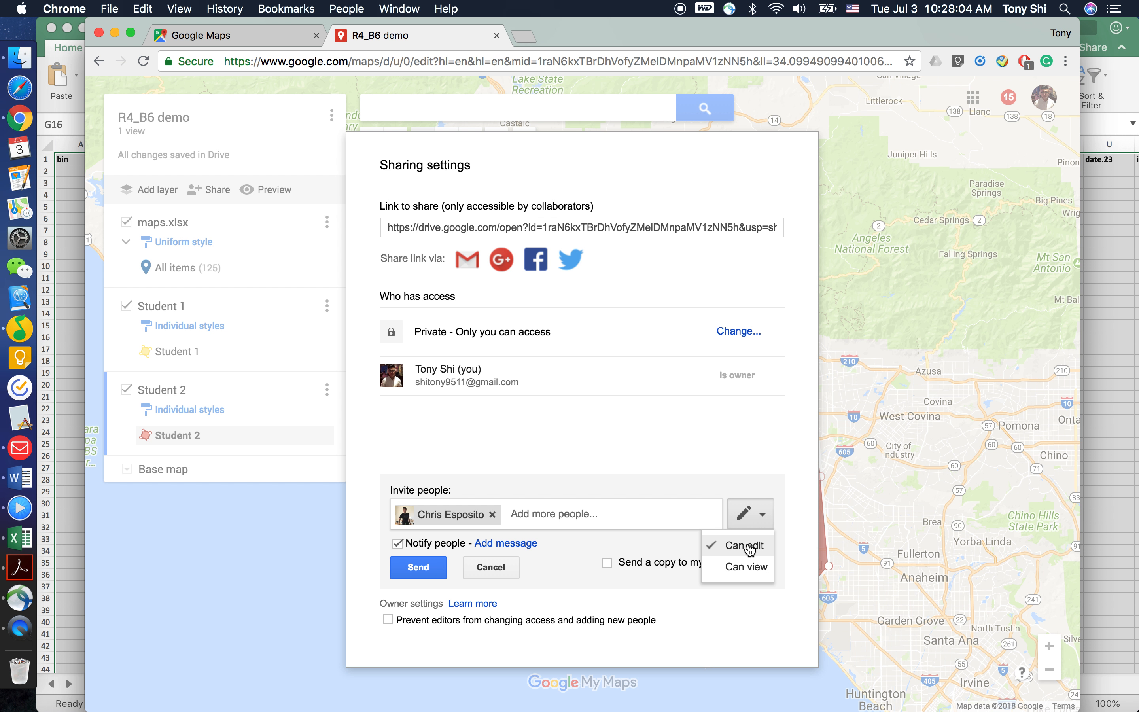
left_click(560, 556)
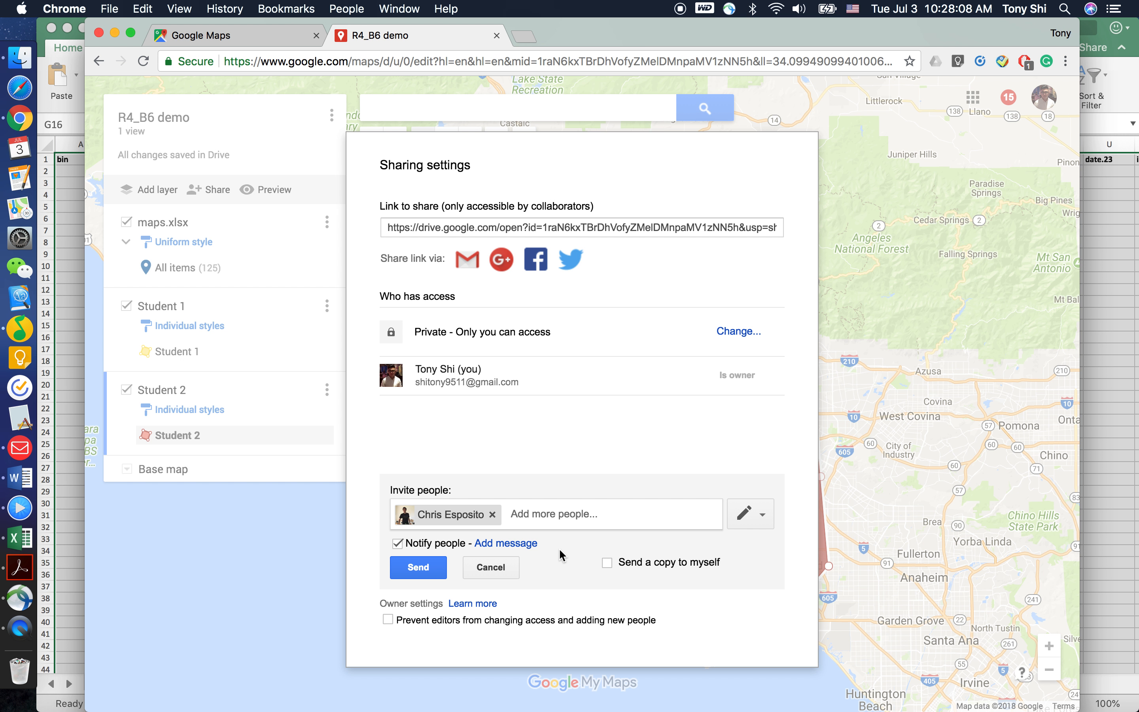
Step: Add an invitation message greeting the invitee, with "This is the visit maps for R4_B6.", "Thank you!" and "Best," followed by the sender's first name
left_click(530, 546)
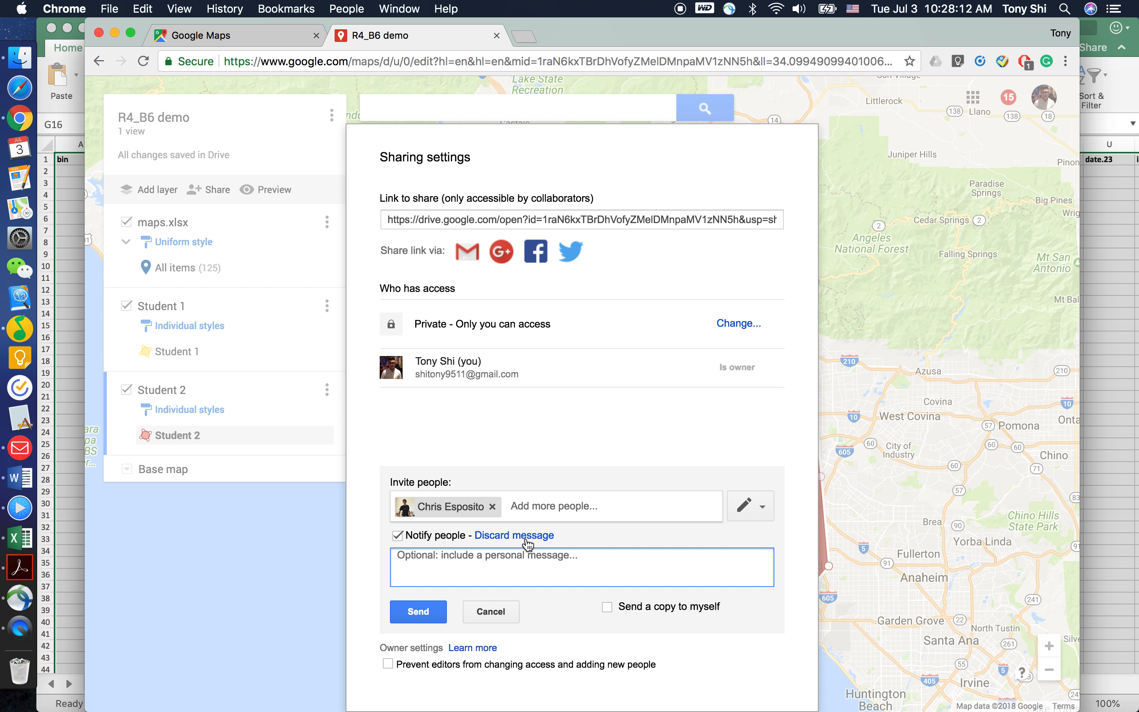
type("Hello Chris,")
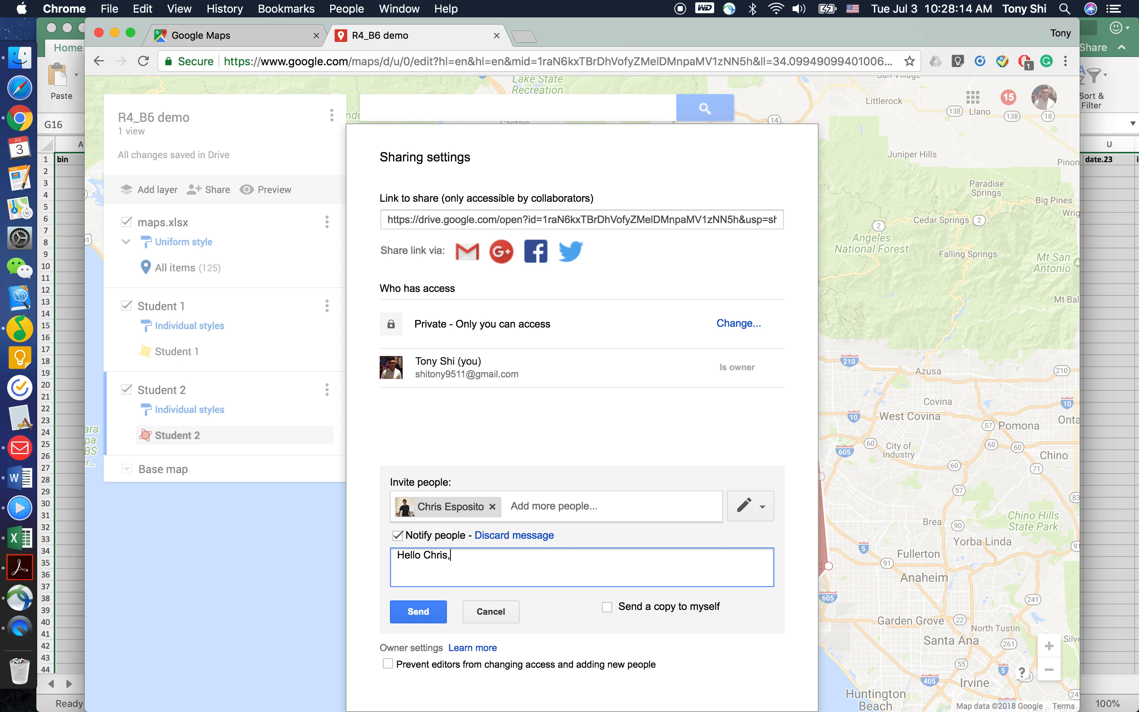
key("Return")
key("Return")
type("This is the visit maps for R4_B6.")
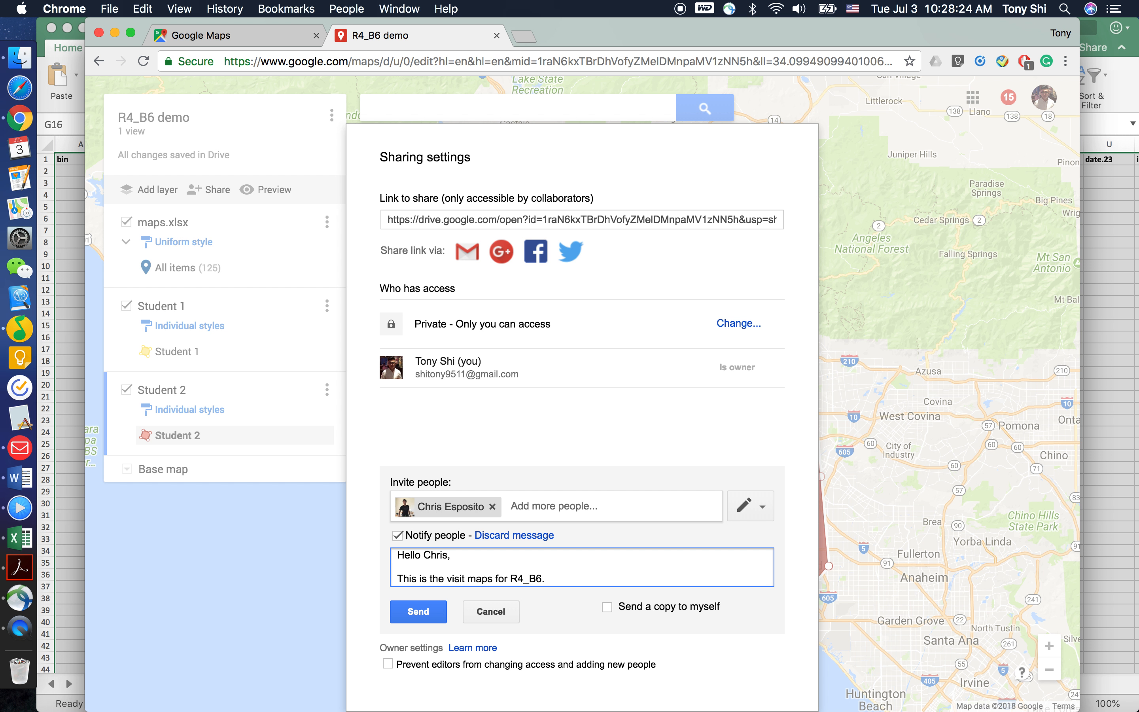
key("Return")
key("Return")
type("Thanky")
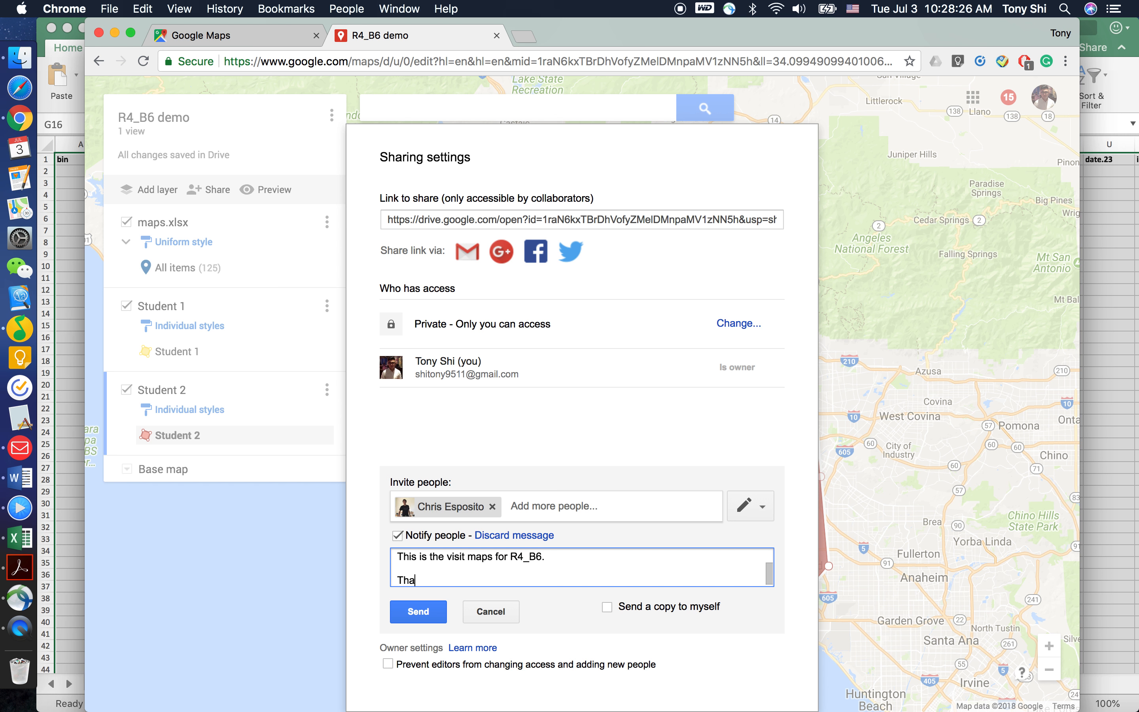
key("BackSpace")
type("yo")
key("BackSpace")
key("BackSpace")
type("you!")
key("Return")
key("Return")
type("Best,")
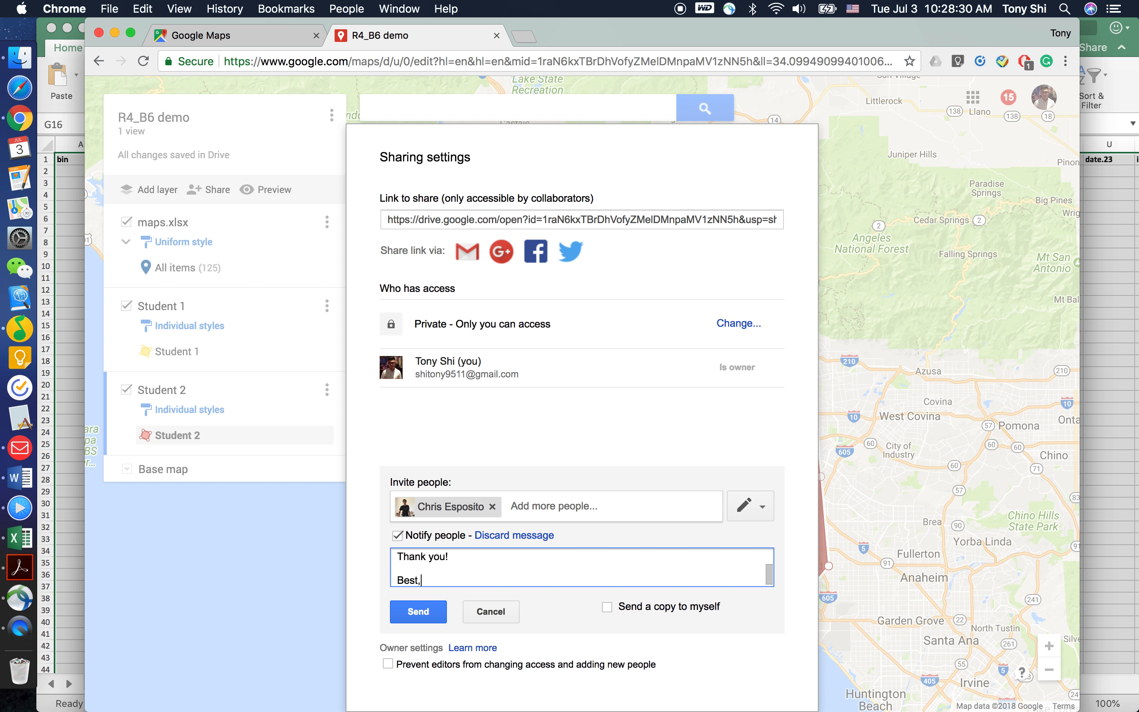
key("Return")
type("Tony")
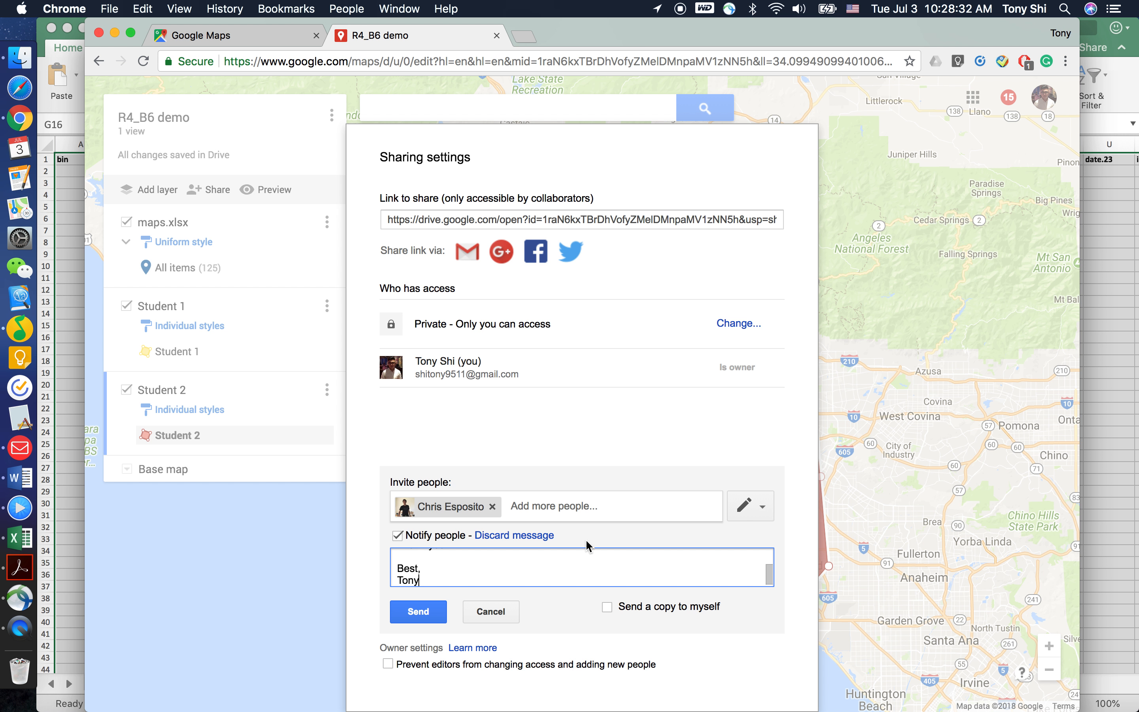
Step: Review the message from its beginning, cancel the invitation without sending it, and close the sharing settings
scroll(584, 558, "up", 5)
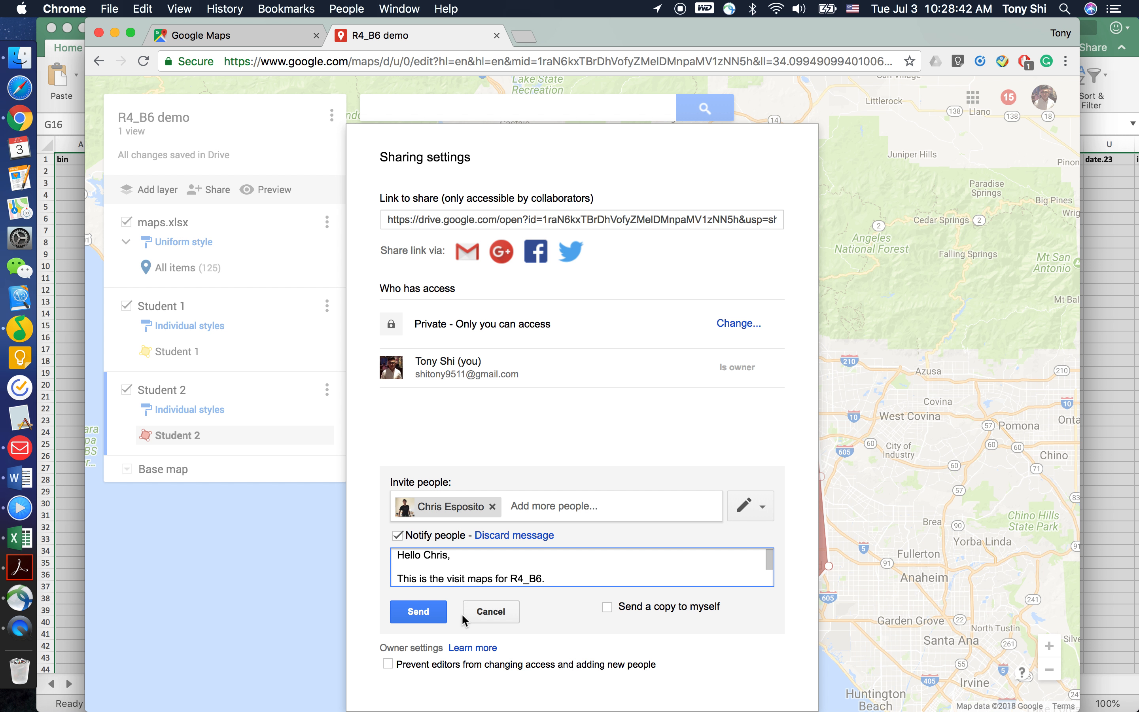
left_click(492, 615)
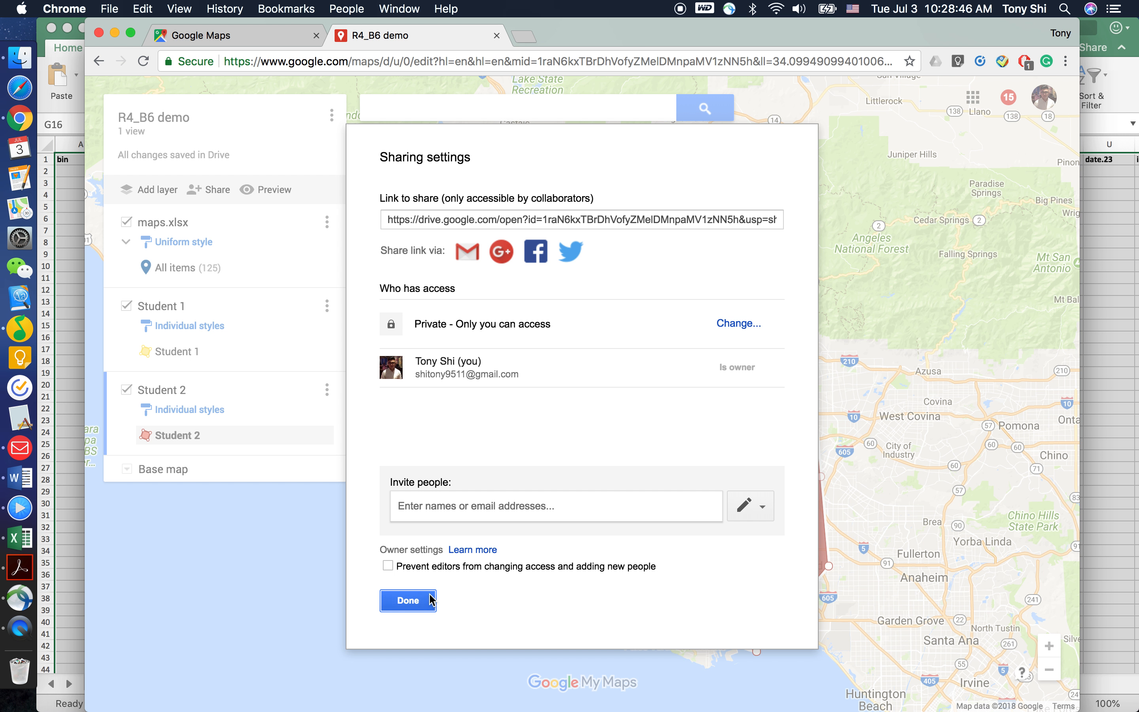
left_click(408, 604)
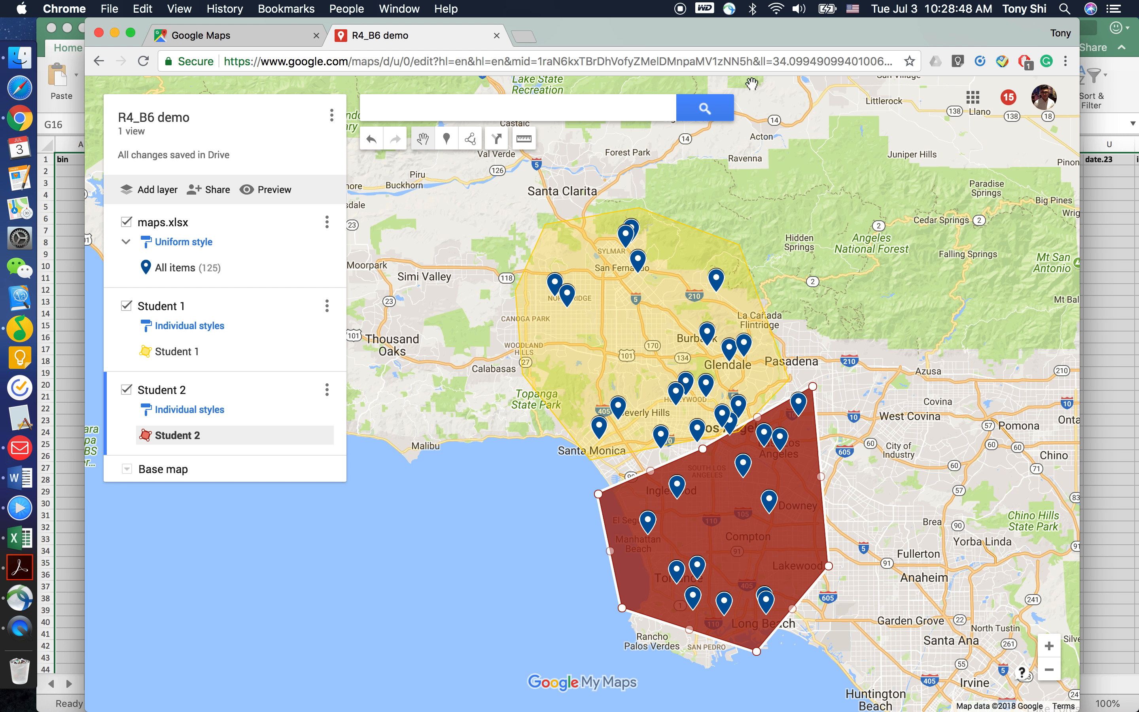